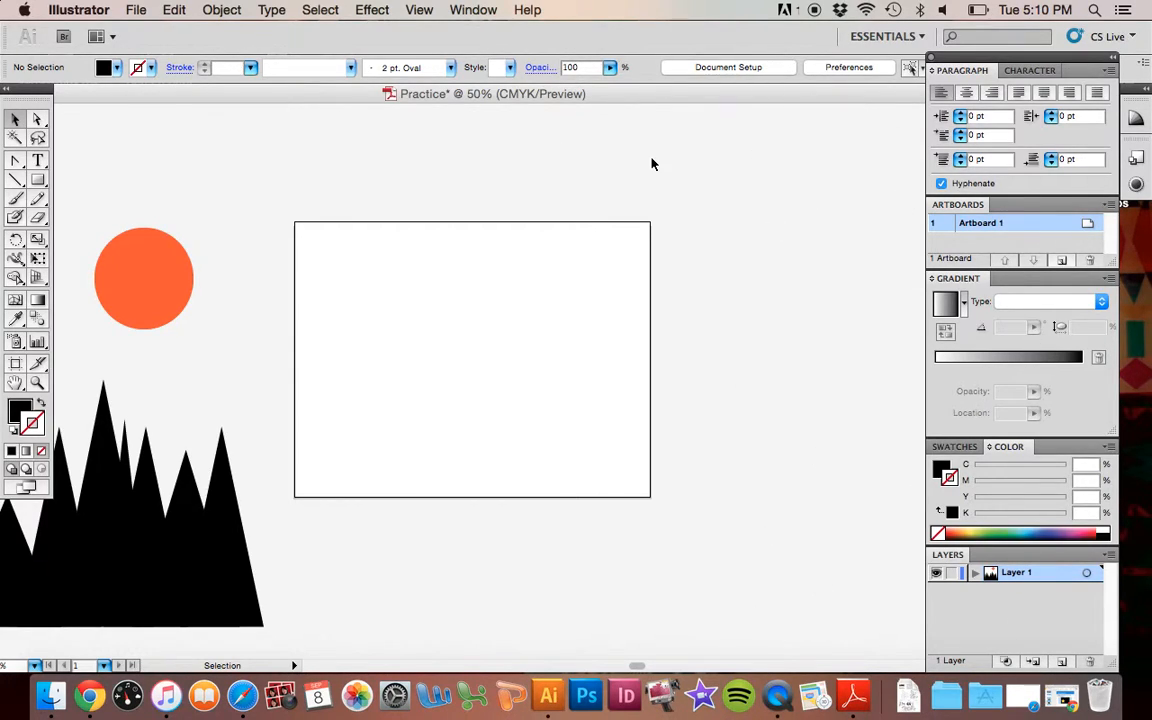
Step: Float the Layers panel beside the artboard and shift the remaining panel group upward
click(465, 9)
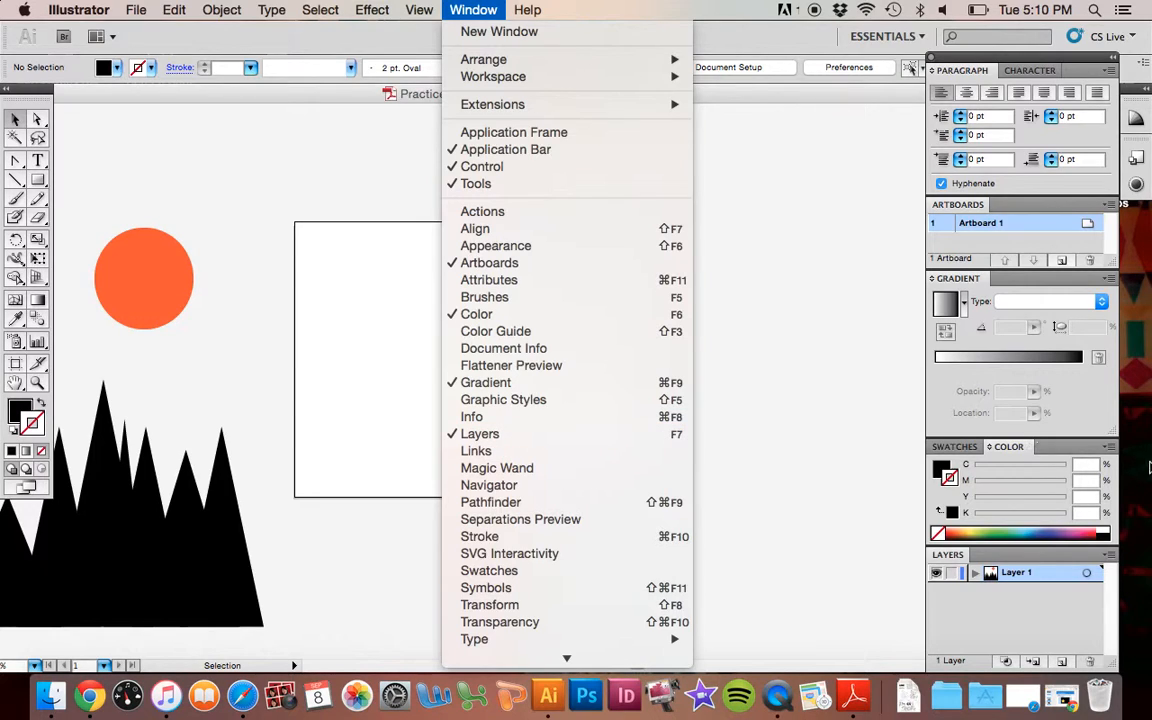
click(948, 554)
drag(948, 554, 726, 150)
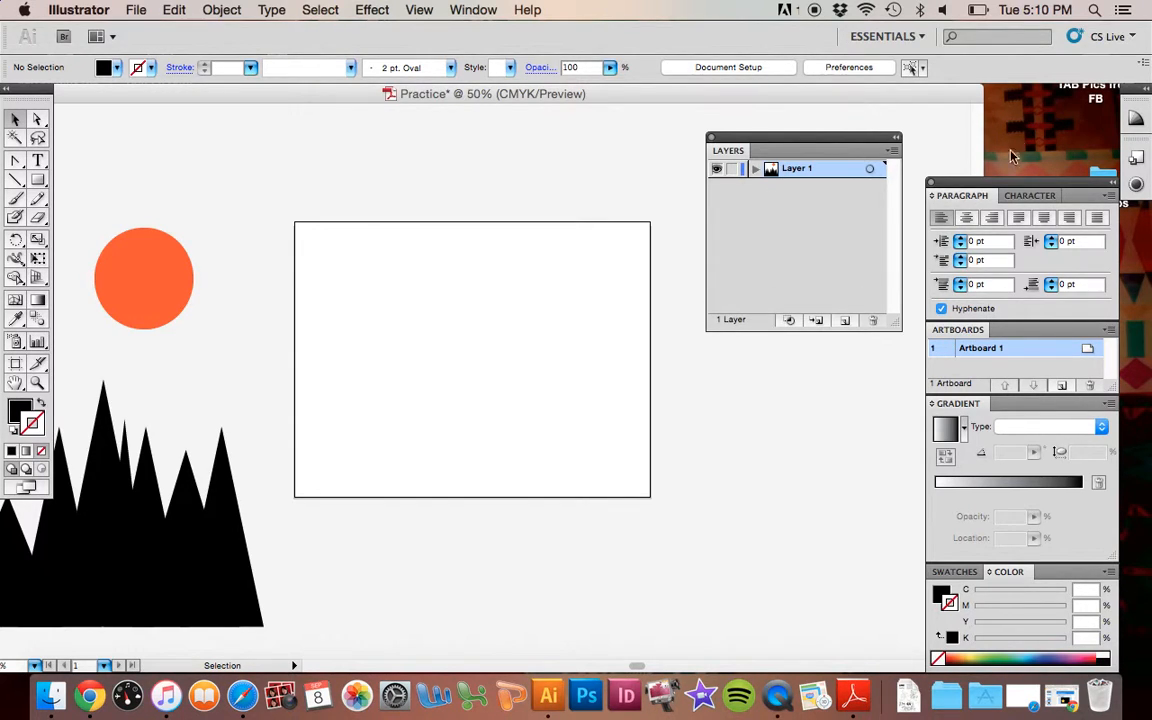
drag(988, 183, 983, 94)
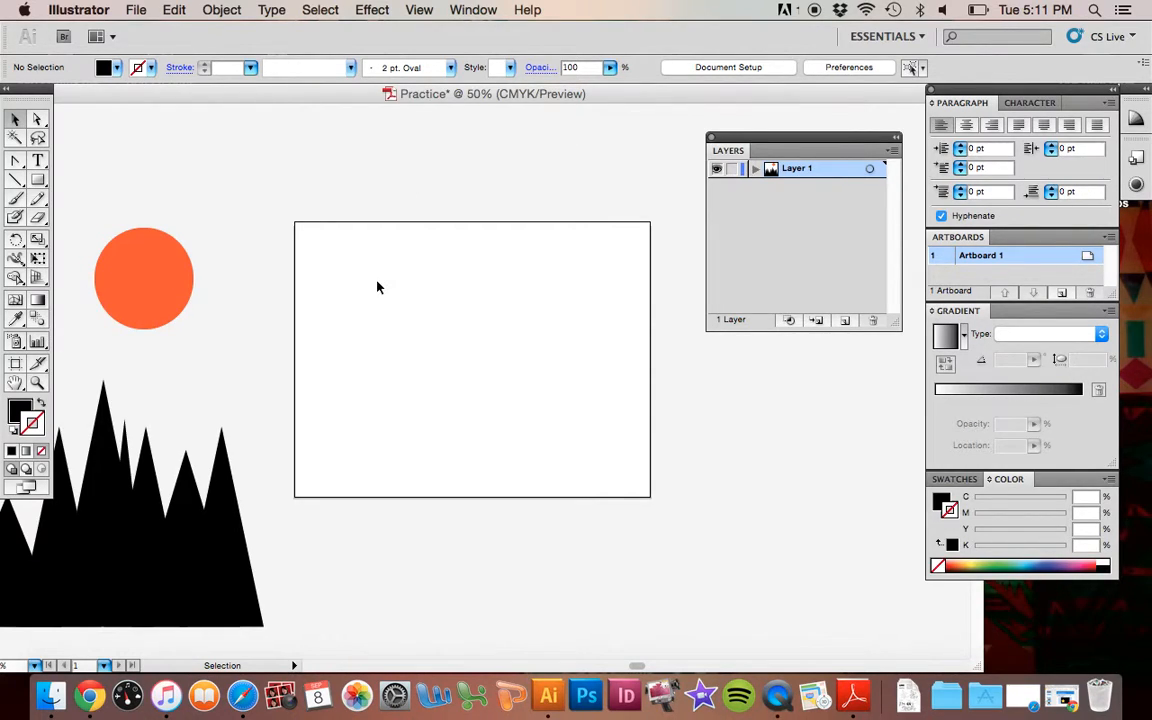
Step: Delete the orange circle beside the artboard and add a new layer above Layer 1
click(172, 265)
key(Delete)
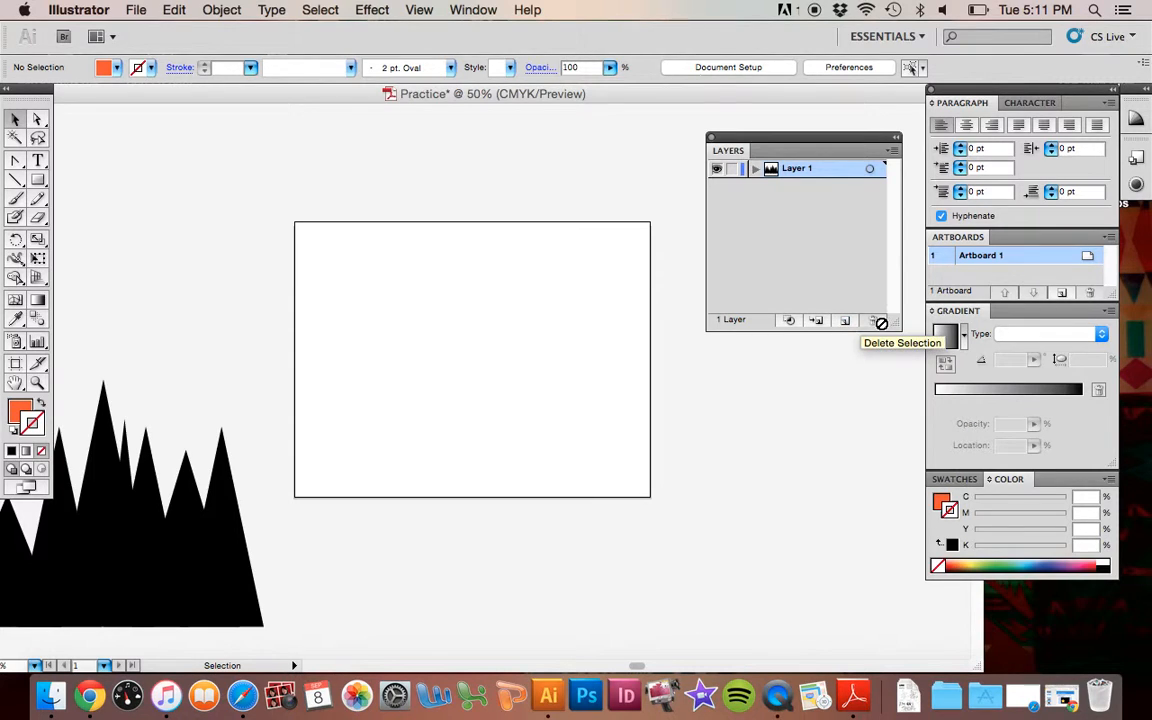
click(845, 322)
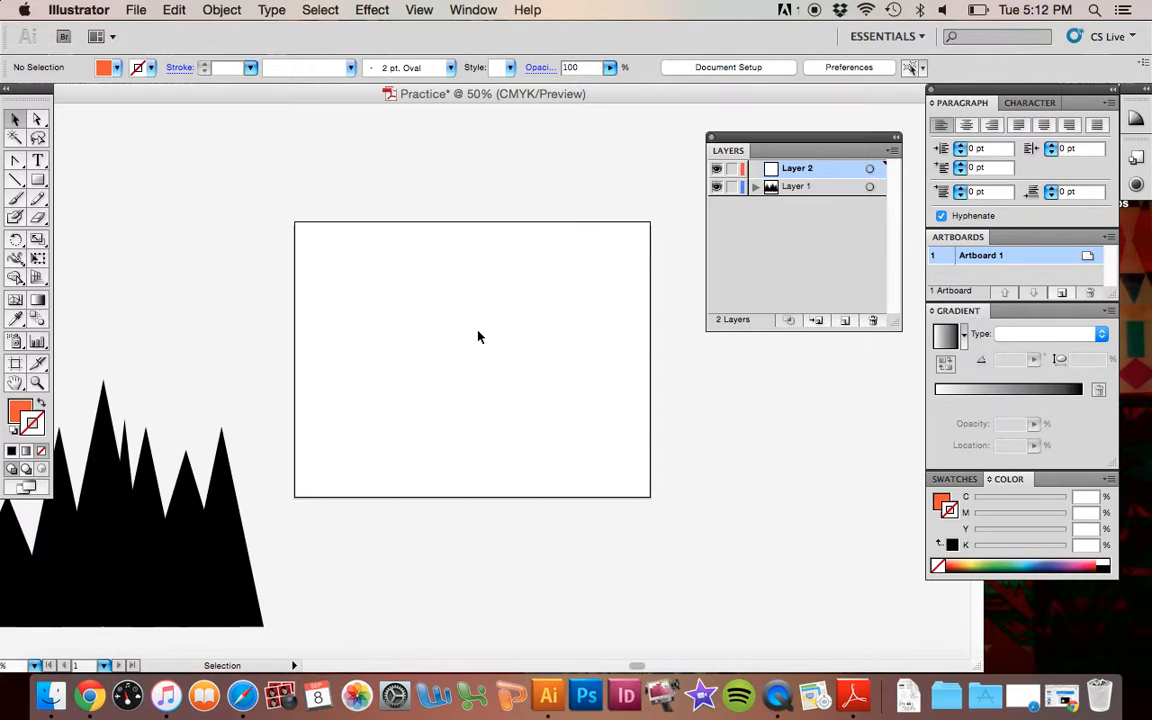
Step: Draw an orange rectangle over the whole artboard and extend its left edge slightly beyond the artboard
click(38, 180)
drag(38, 180, 82, 175)
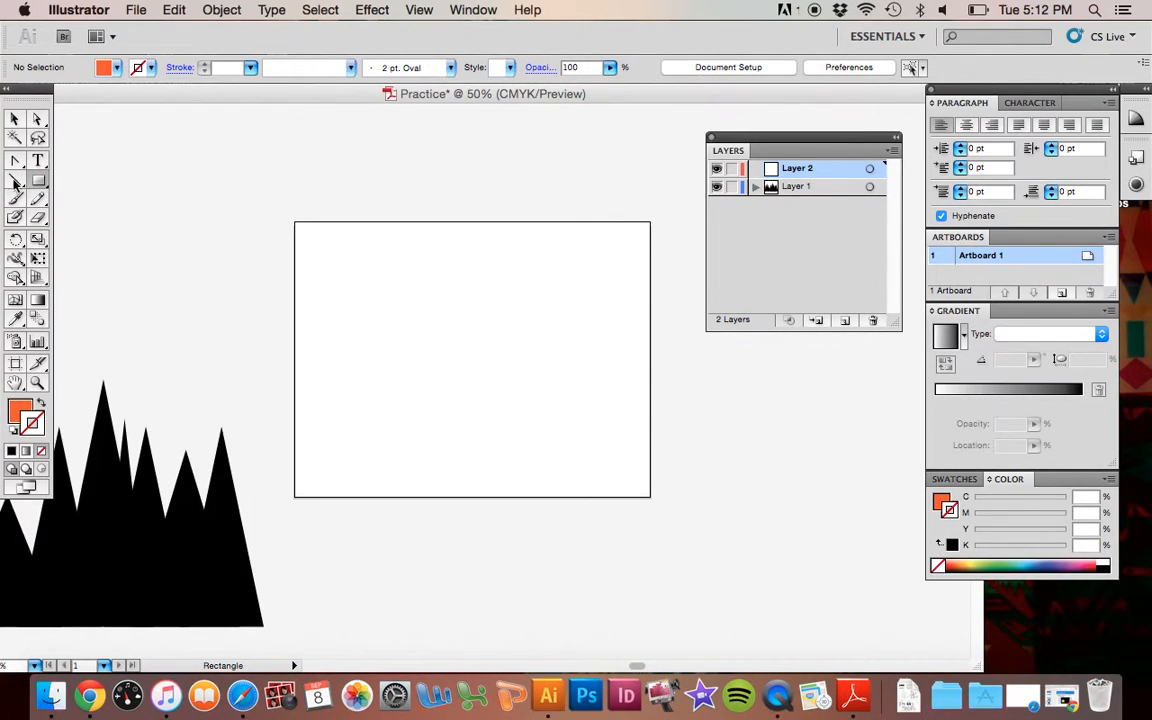
drag(295, 221, 658, 501)
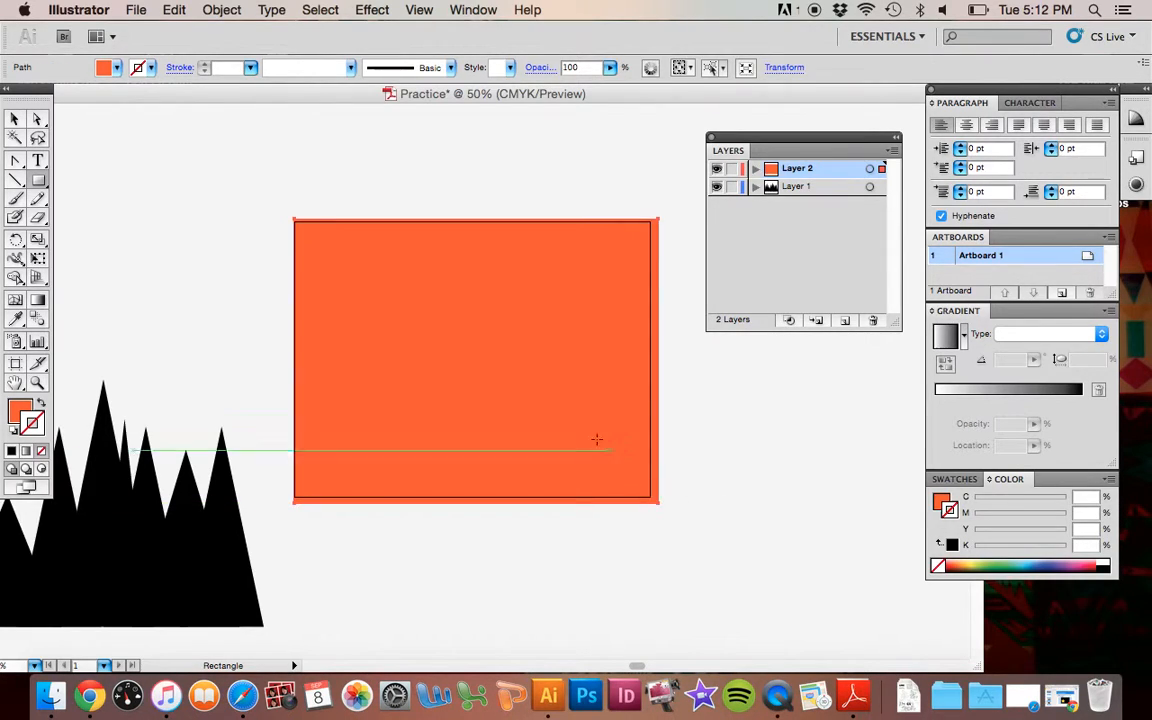
click(14, 118)
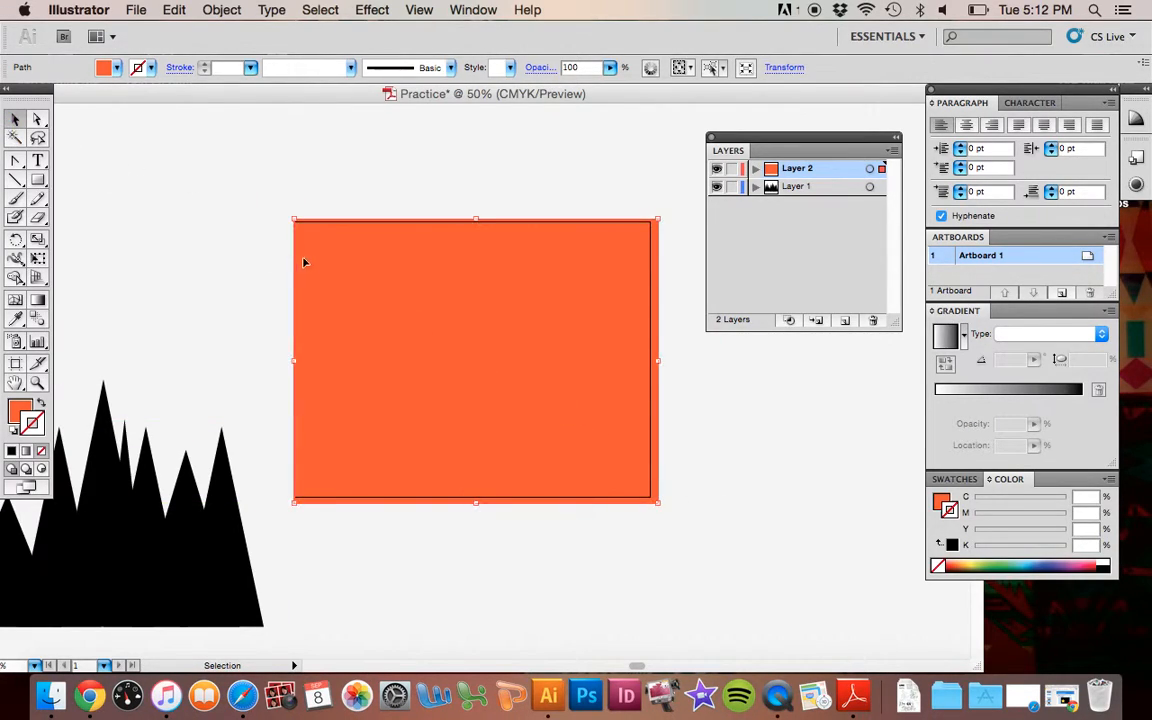
drag(294, 220, 287, 218)
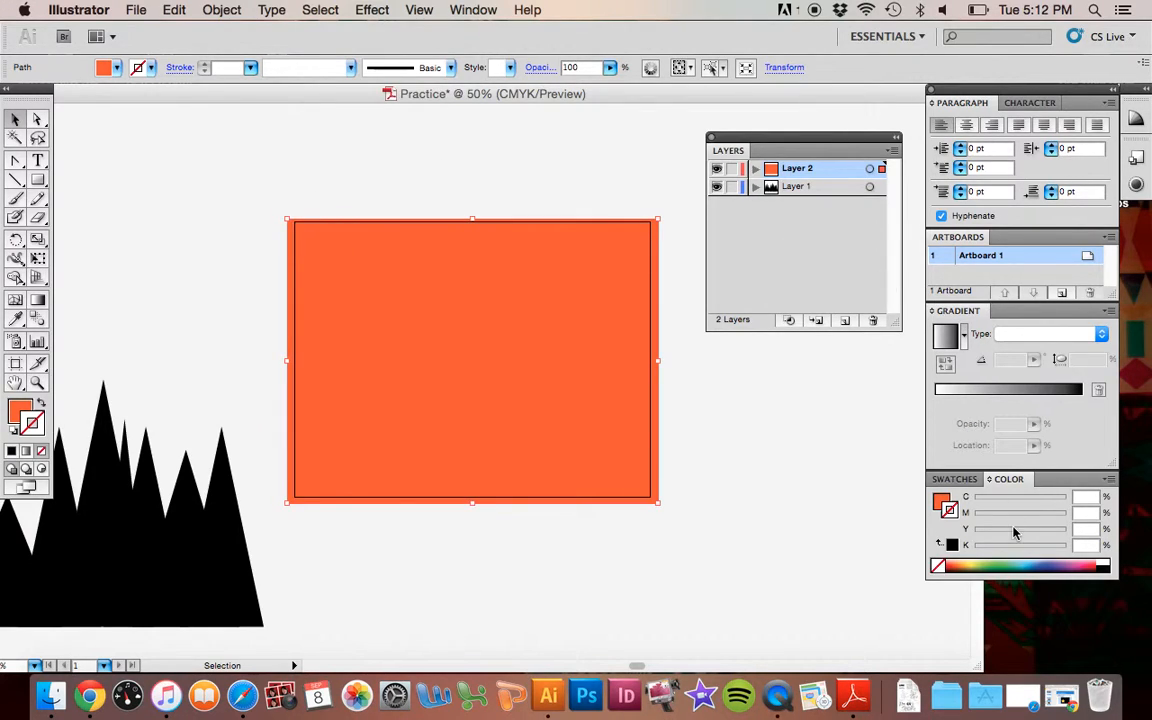
Step: Fill the rectangle with blue-violet (C 88.63, M 89.8, Y 0, K 0) and remove its stroke
click(1055, 567)
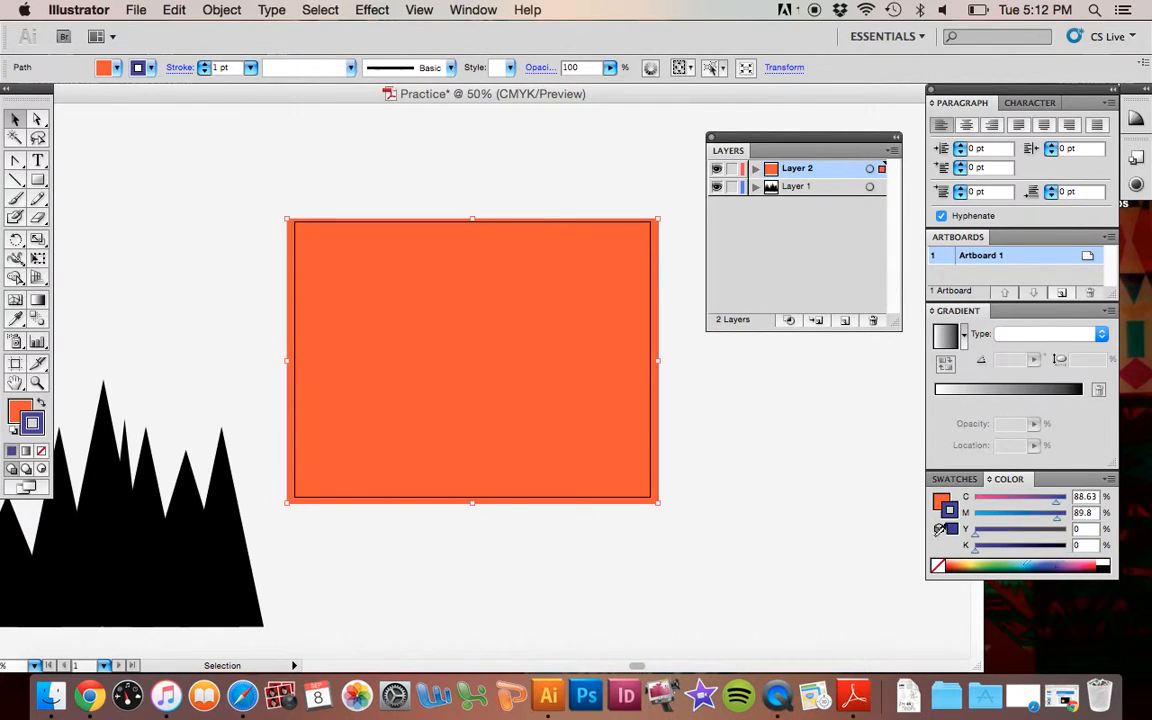
click(41, 403)
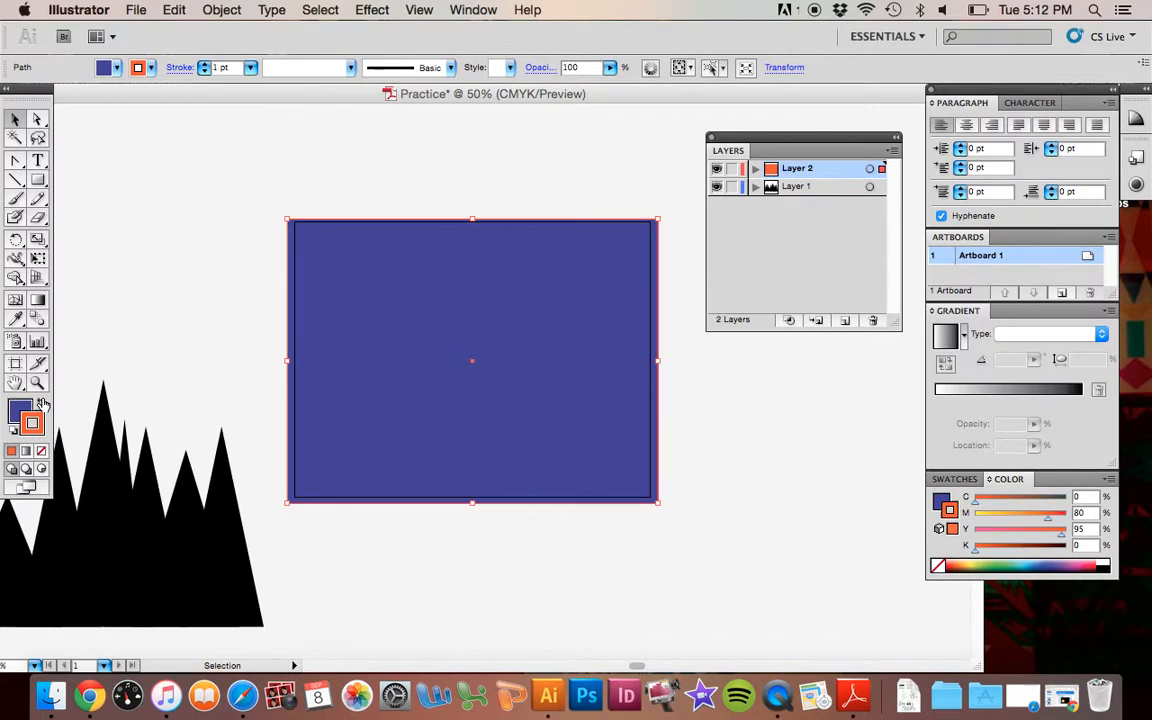
click(42, 451)
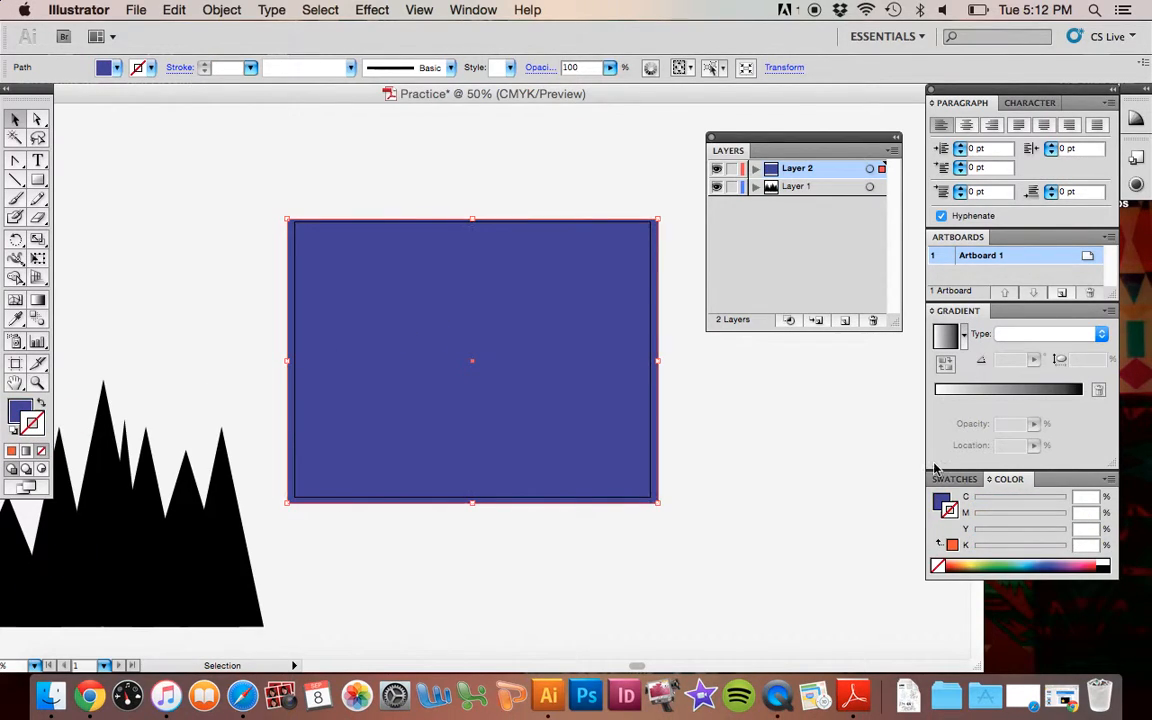
Step: Change the rectangle's fill to the purple swatch and leave it without a stroke
click(1046, 563)
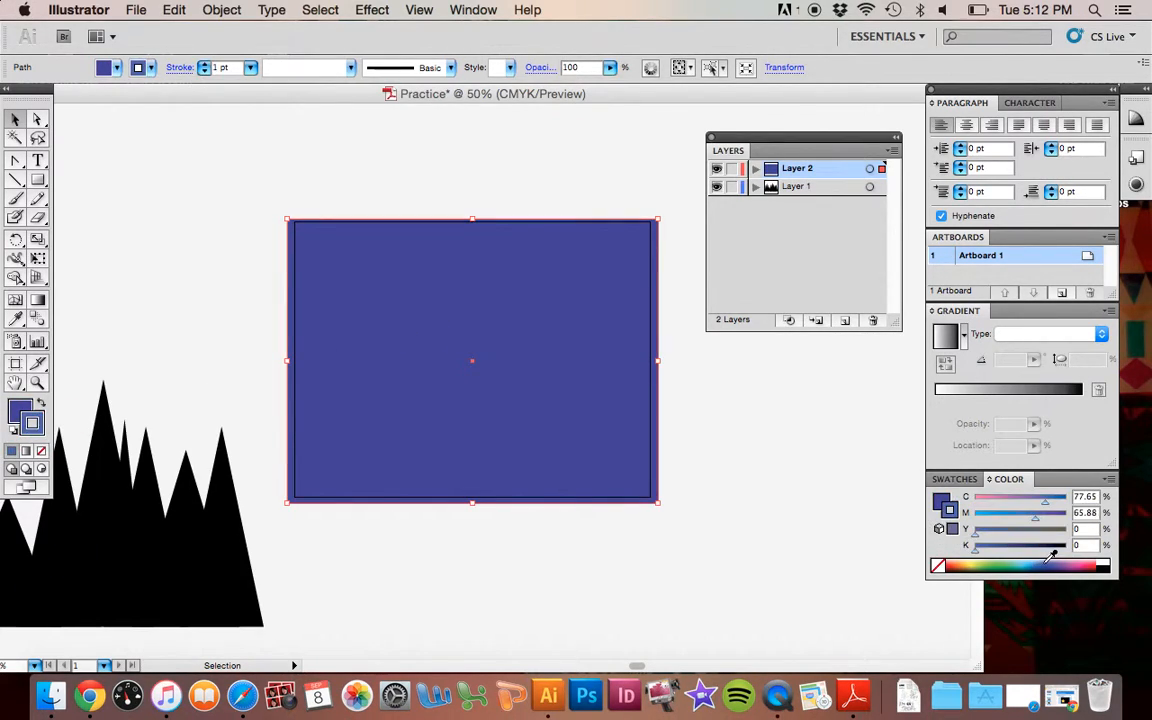
click(116, 68)
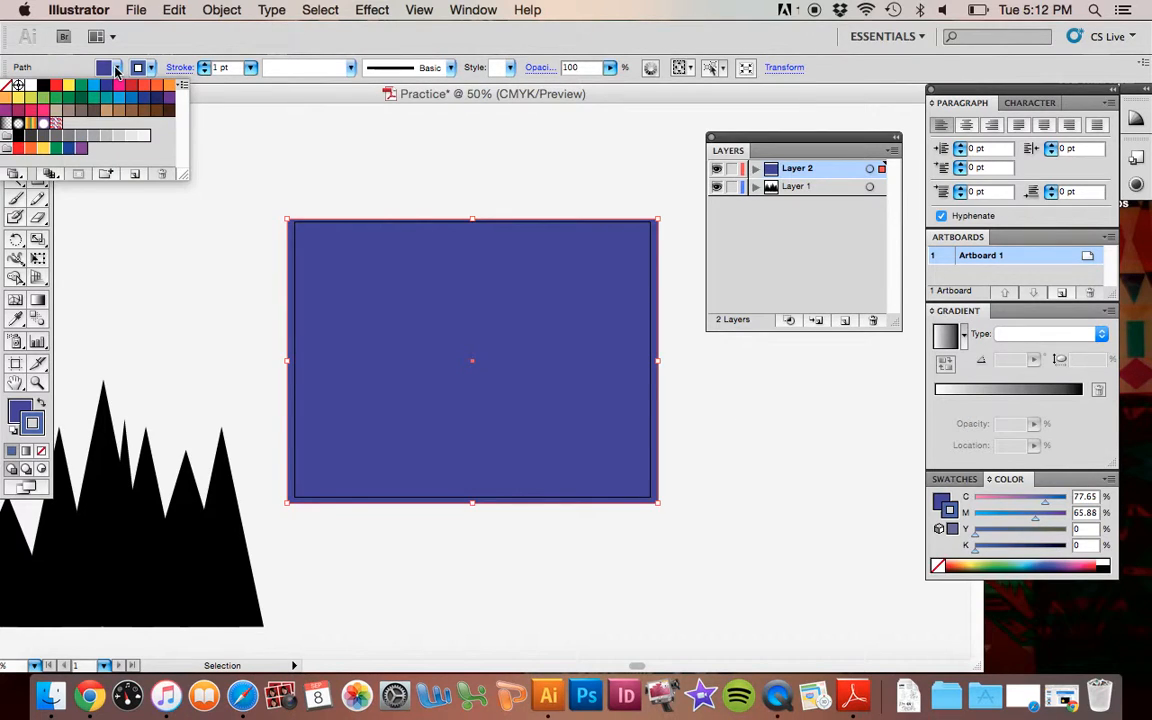
click(170, 100)
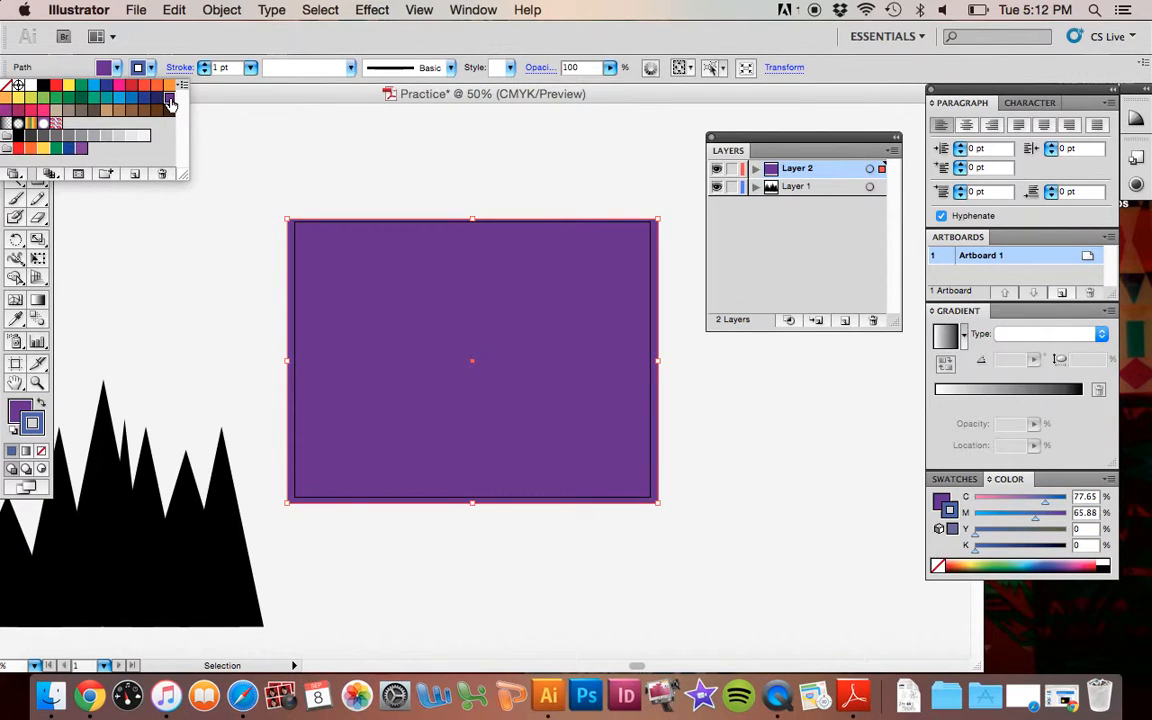
click(34, 424)
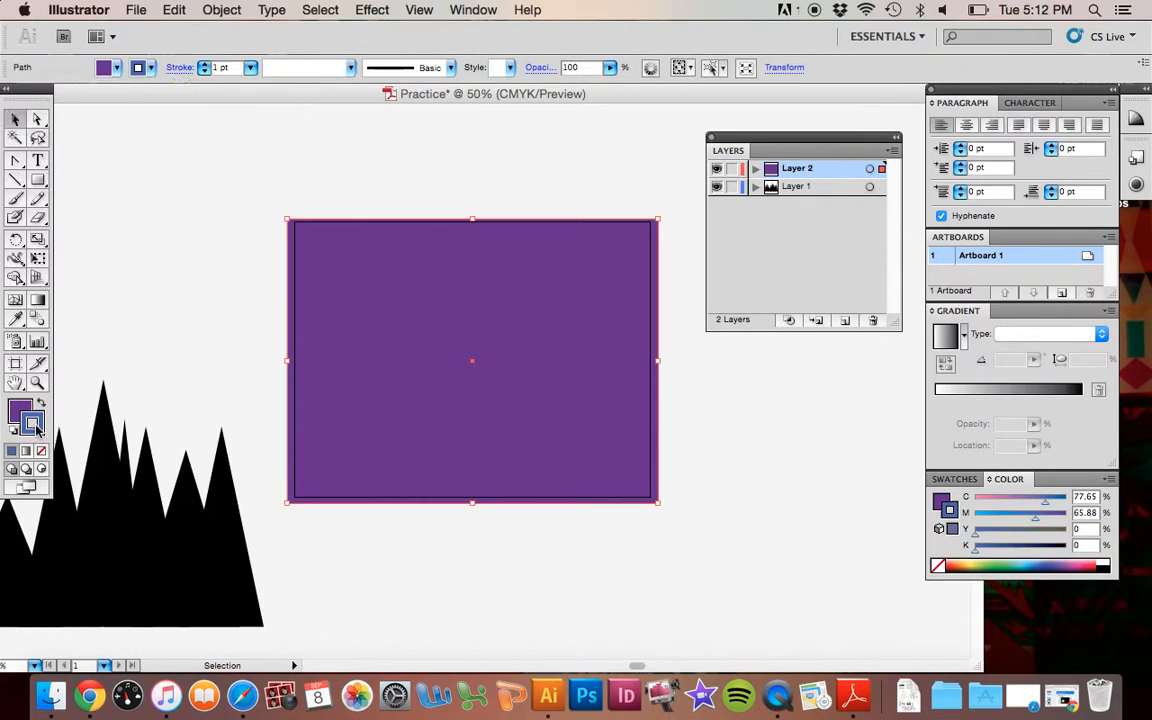
click(41, 451)
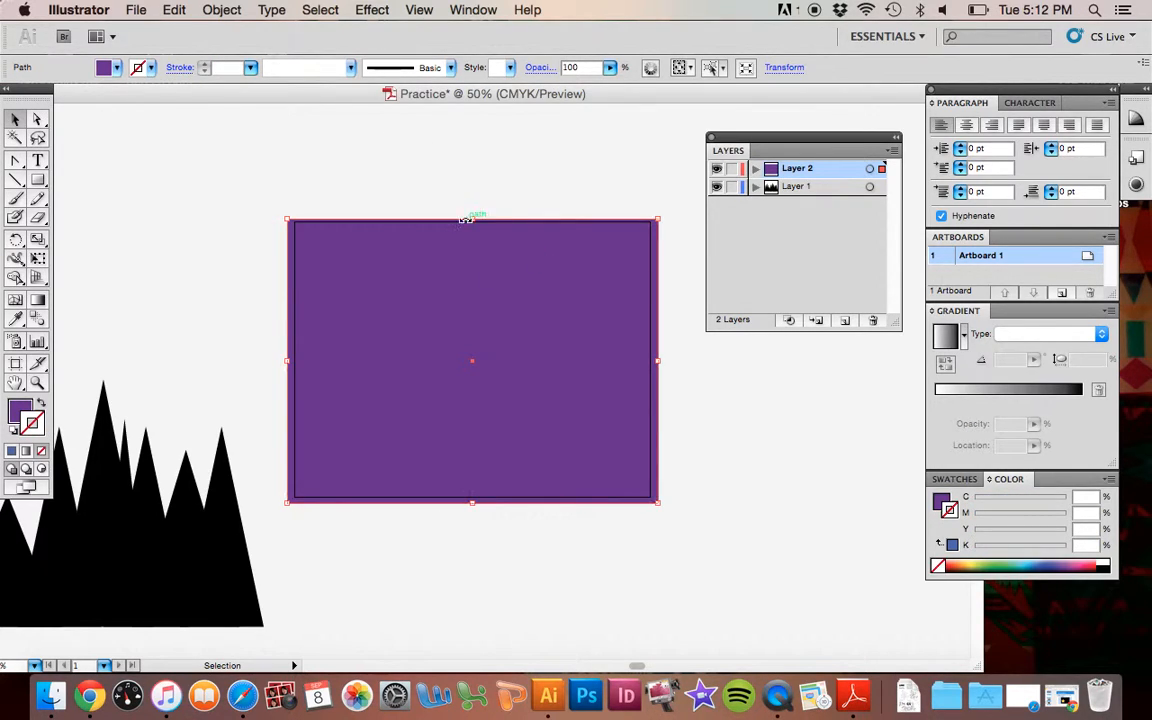
Step: Extend the rectangle's top edge slightly farther beyond the artboard
drag(471, 215, 471, 213)
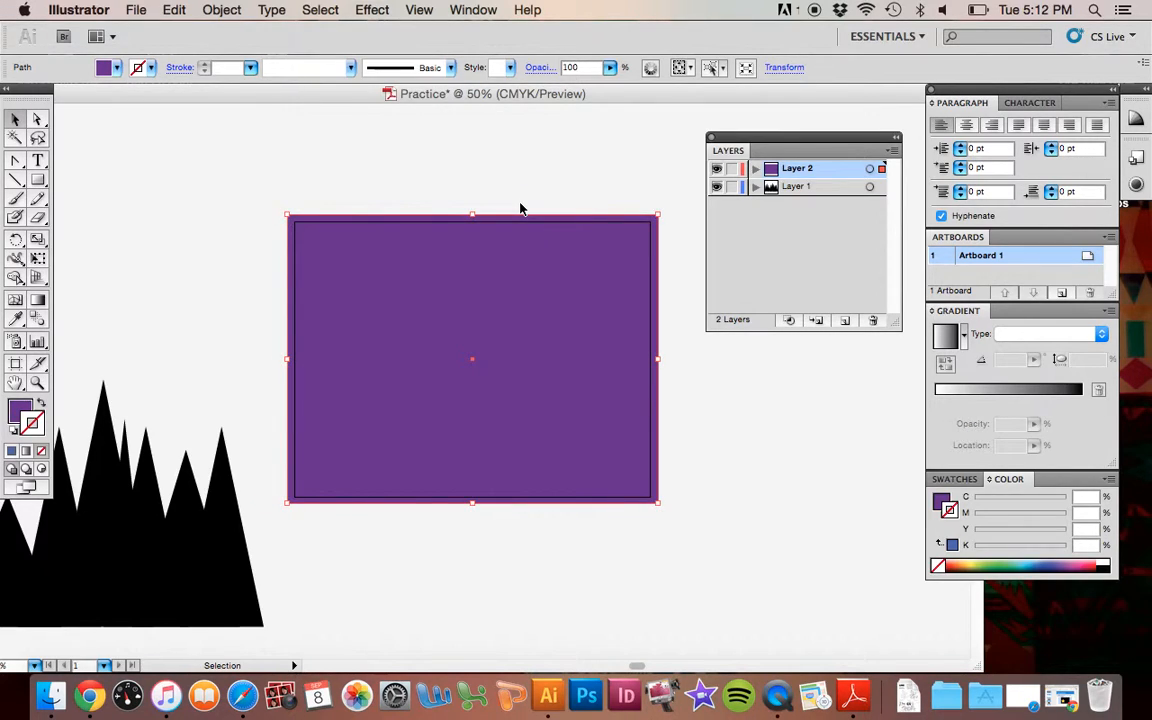
double_click(797, 169)
key(Return)
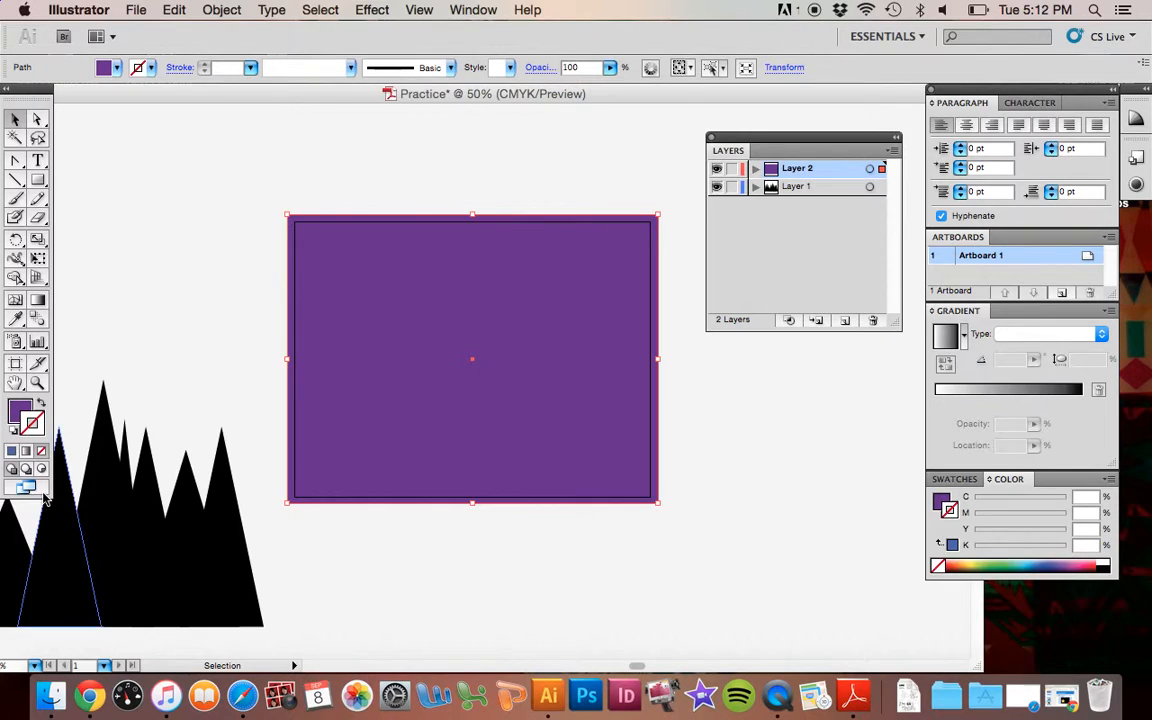
Step: Move the black mountain group onto the purple rectangle and place Layer 2 below Layer 1
key(a)
key(super+minus)
key(v)
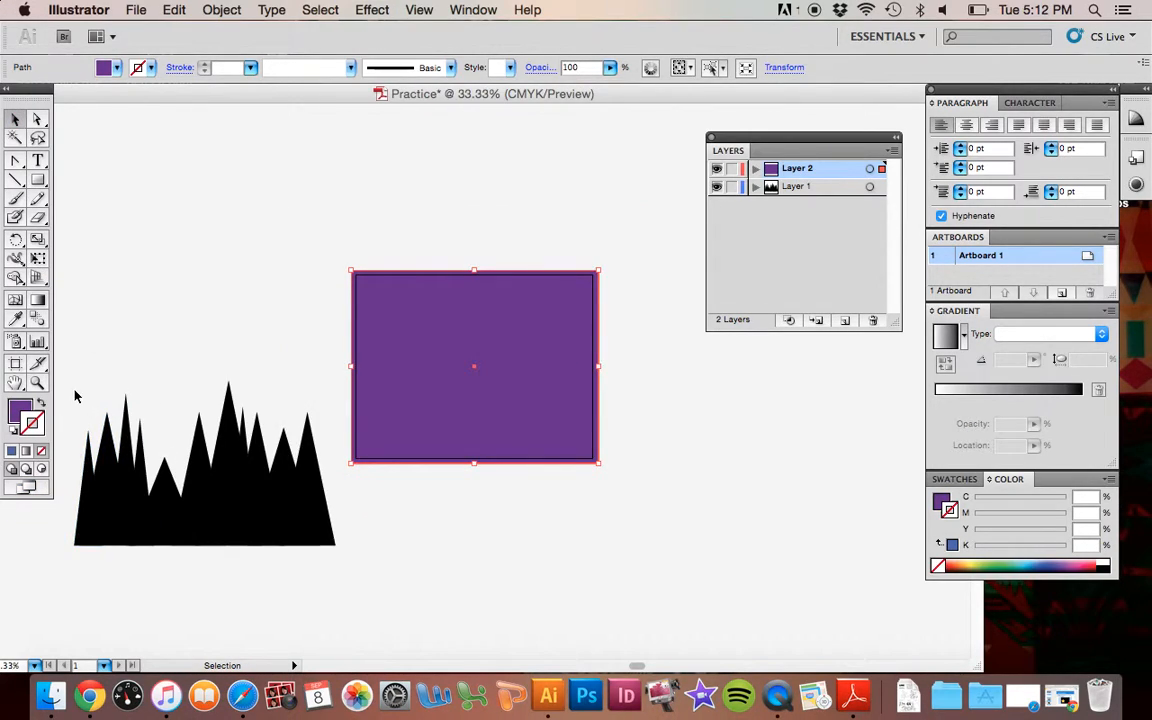
drag(60, 390, 334, 563)
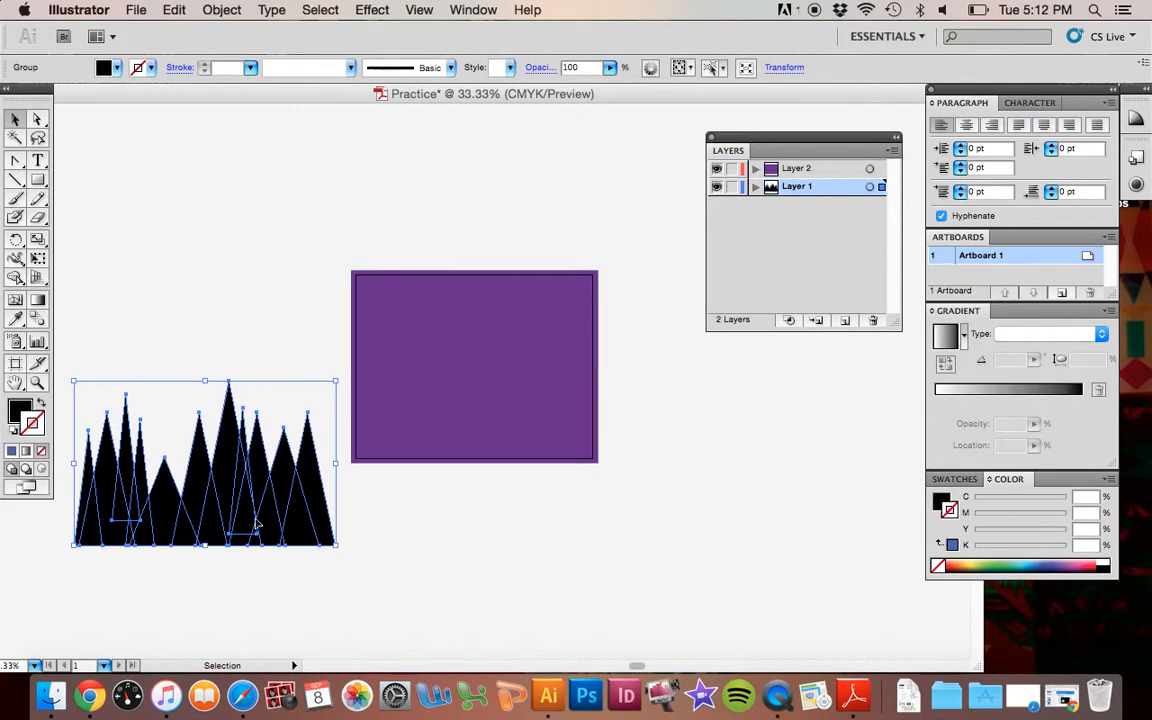
drag(229, 502, 495, 416)
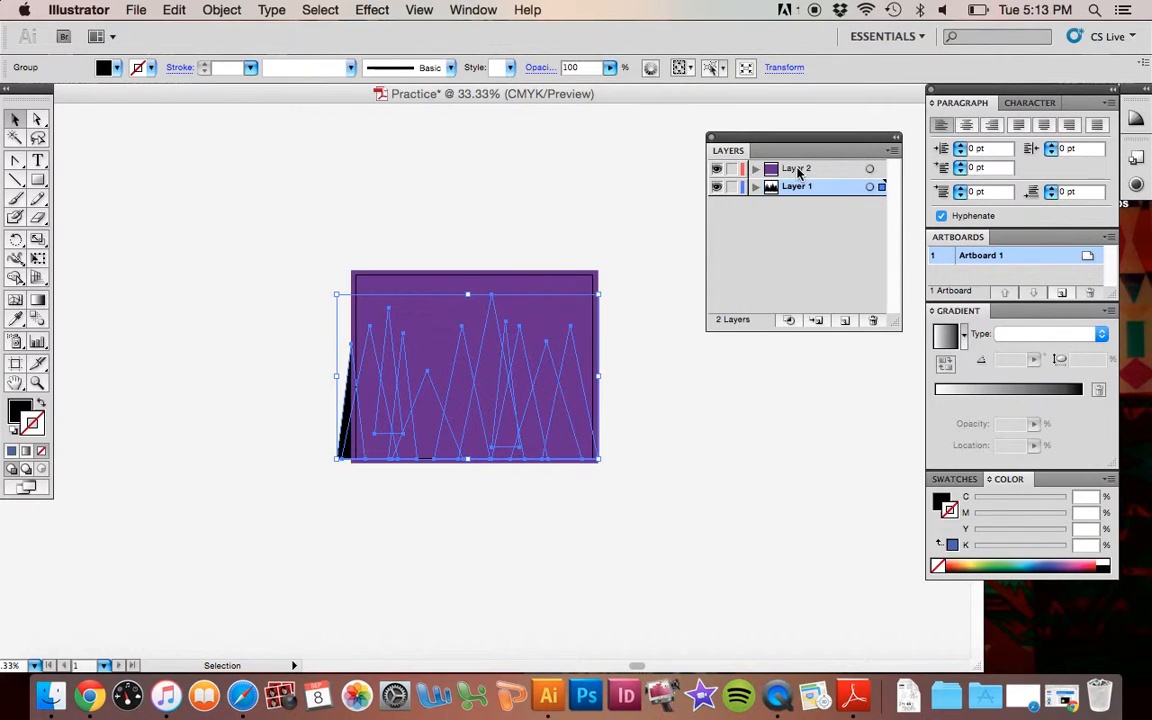
drag(797, 172, 797, 199)
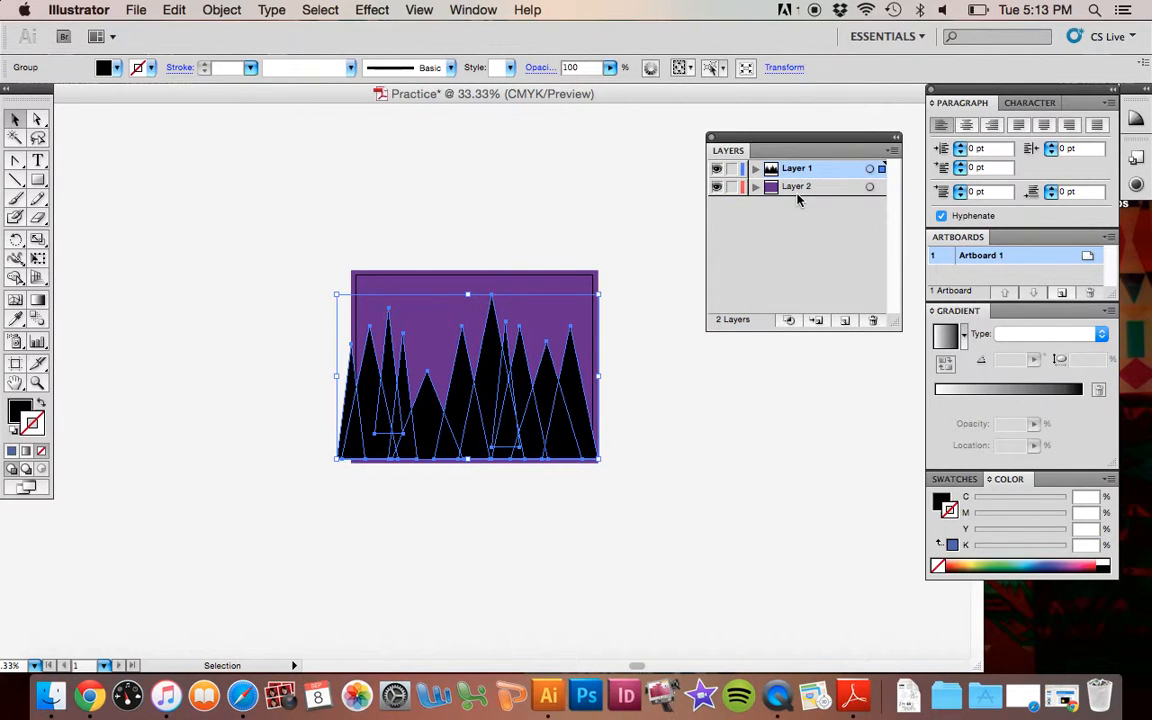
click(511, 223)
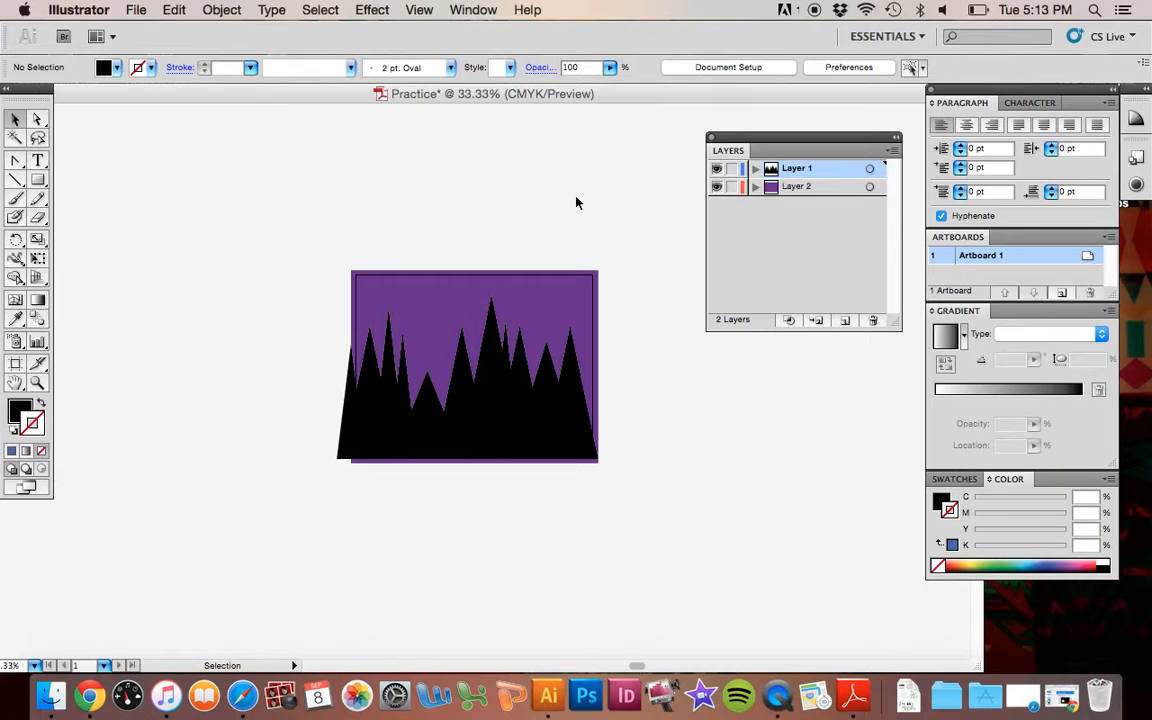
Step: Recolor the background rectangle's stroke and fill to blue with C 78.04, M 57.25, Y 0, K 0
click(37, 382)
click(550, 314)
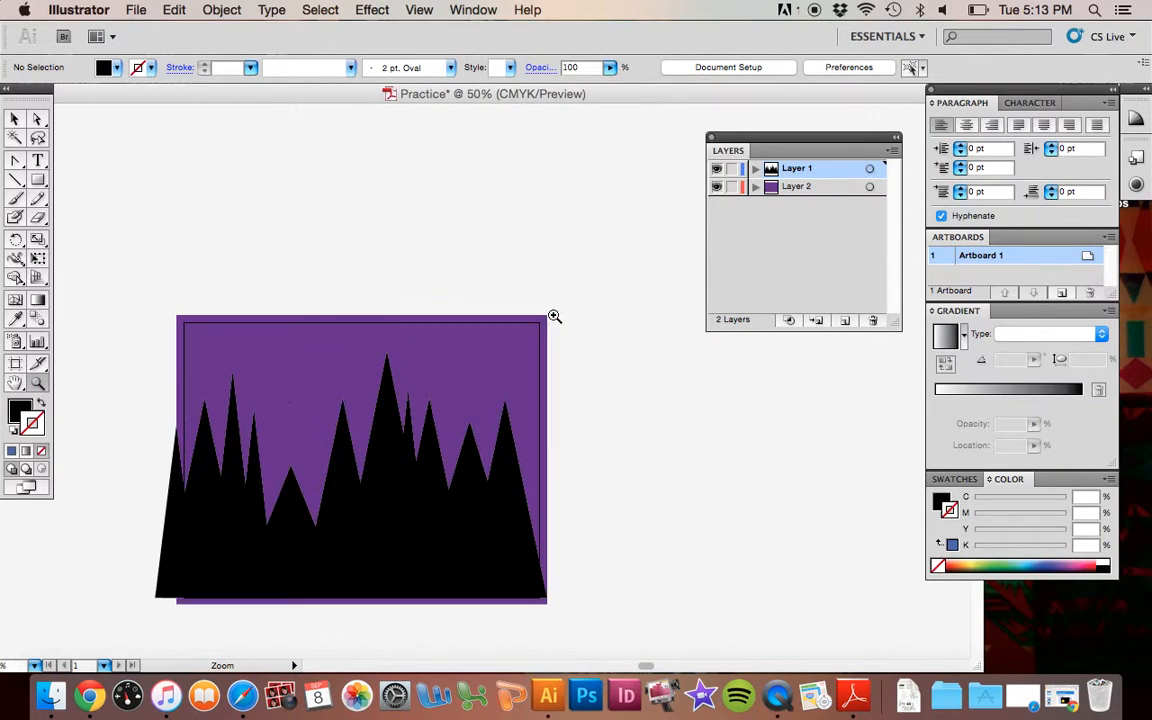
click(347, 465)
click(538, 357)
key(super+minus)
click(14, 118)
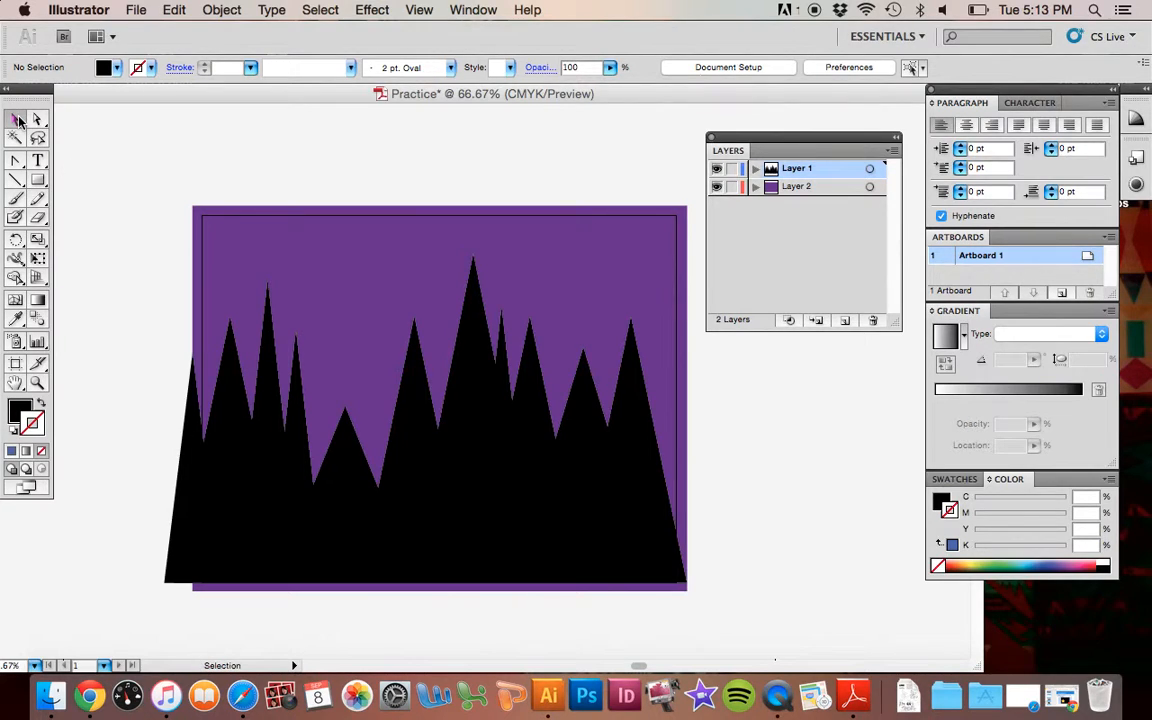
click(280, 248)
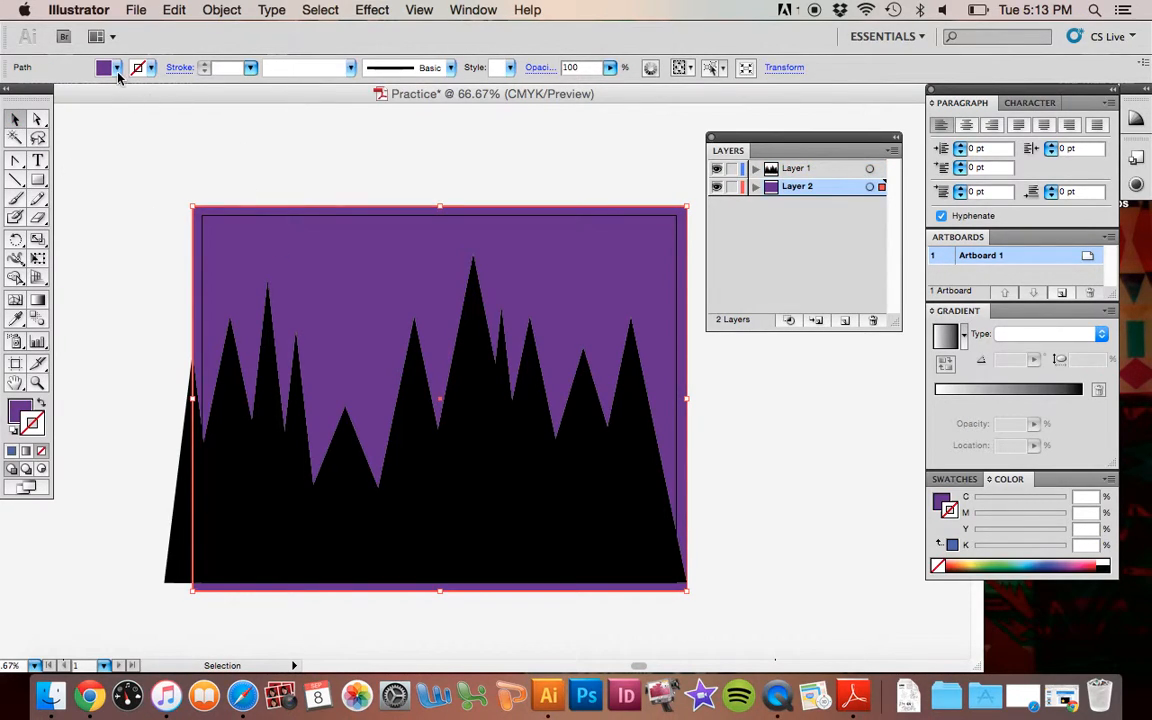
click(1038, 562)
click(1038, 566)
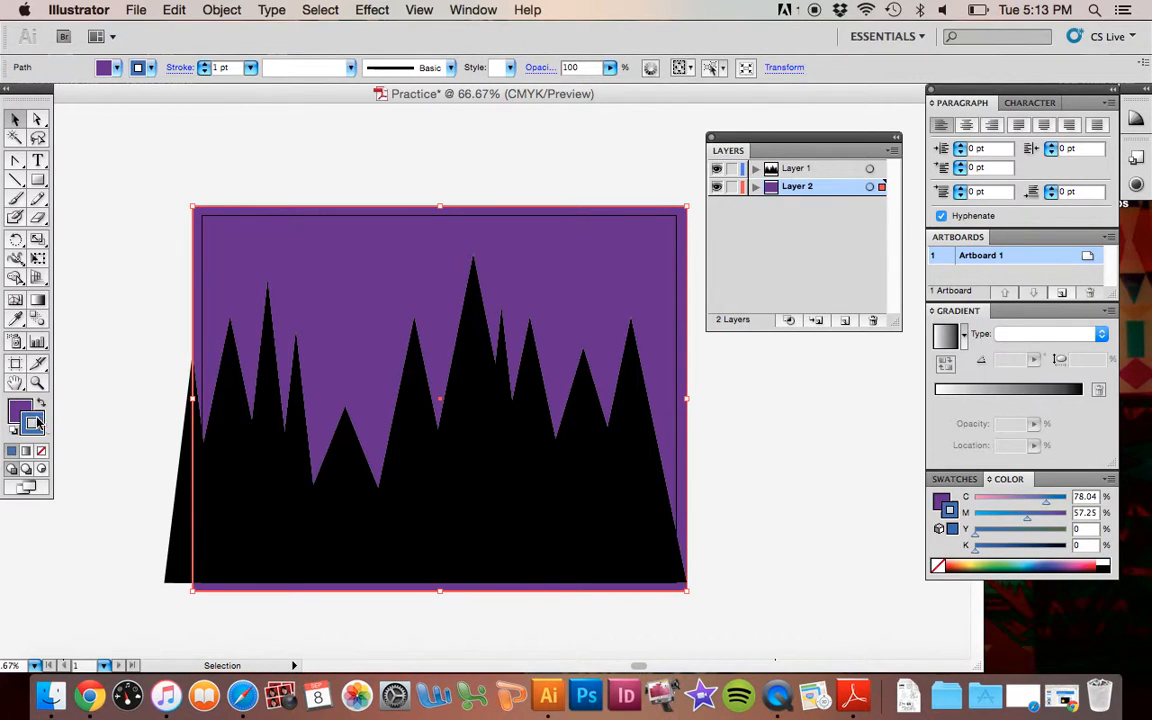
drag(27, 417, 12, 404)
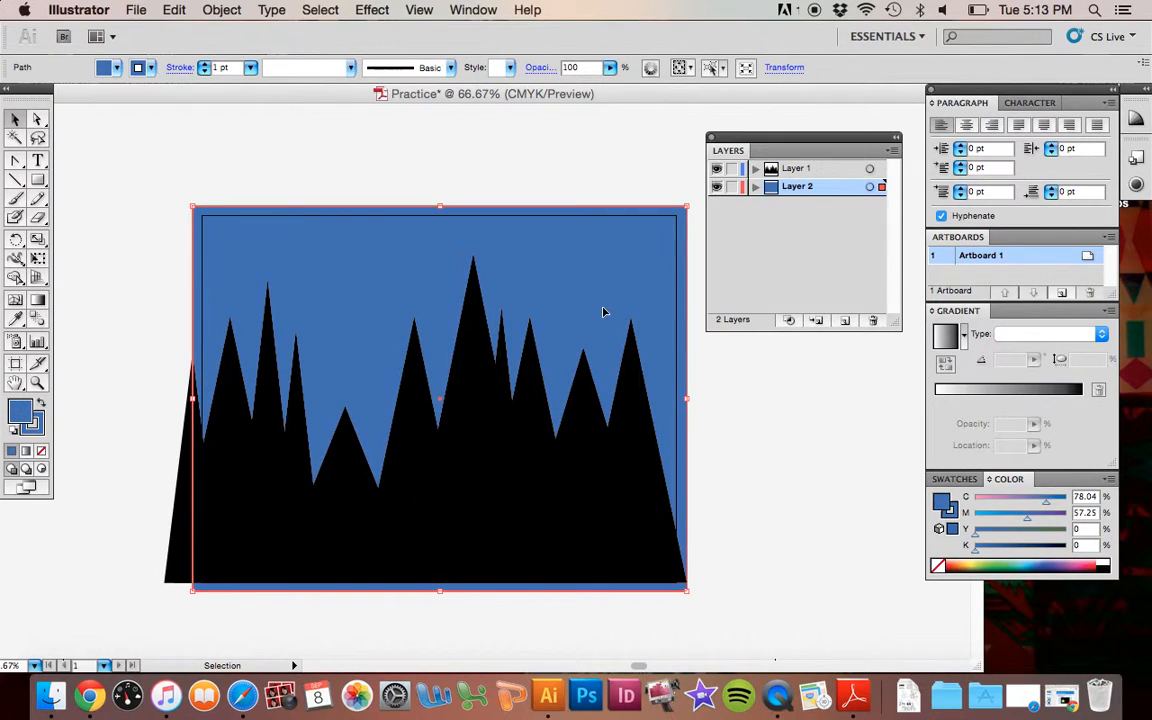
click(185, 165)
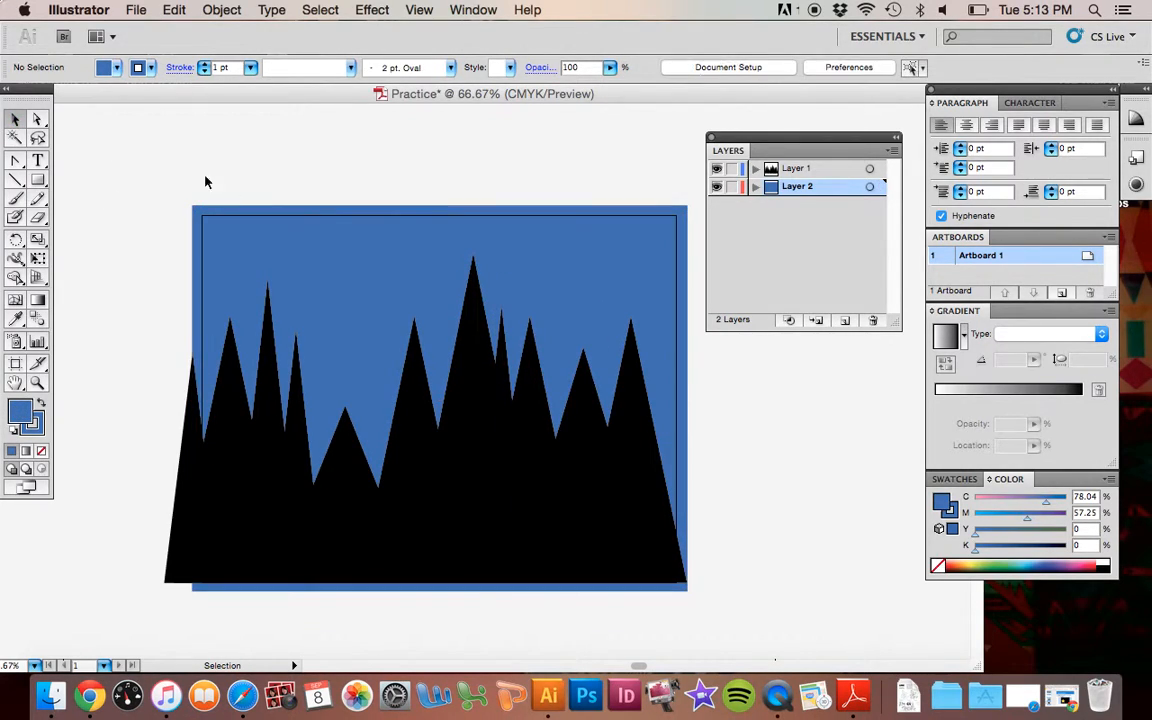
Step: Nudge the black mountain group right until its lower-left corner nearly aligns with the blue rectangle's left edge
click(199, 468)
key(Right)
key(Right)
key(Right)
key(Right)
key(Right)
key(Right)
key(Right)
key(Right)
key(Right)
key(Right)
key(Right)
key(Right)
key(Right)
key(Right)
key(Right)
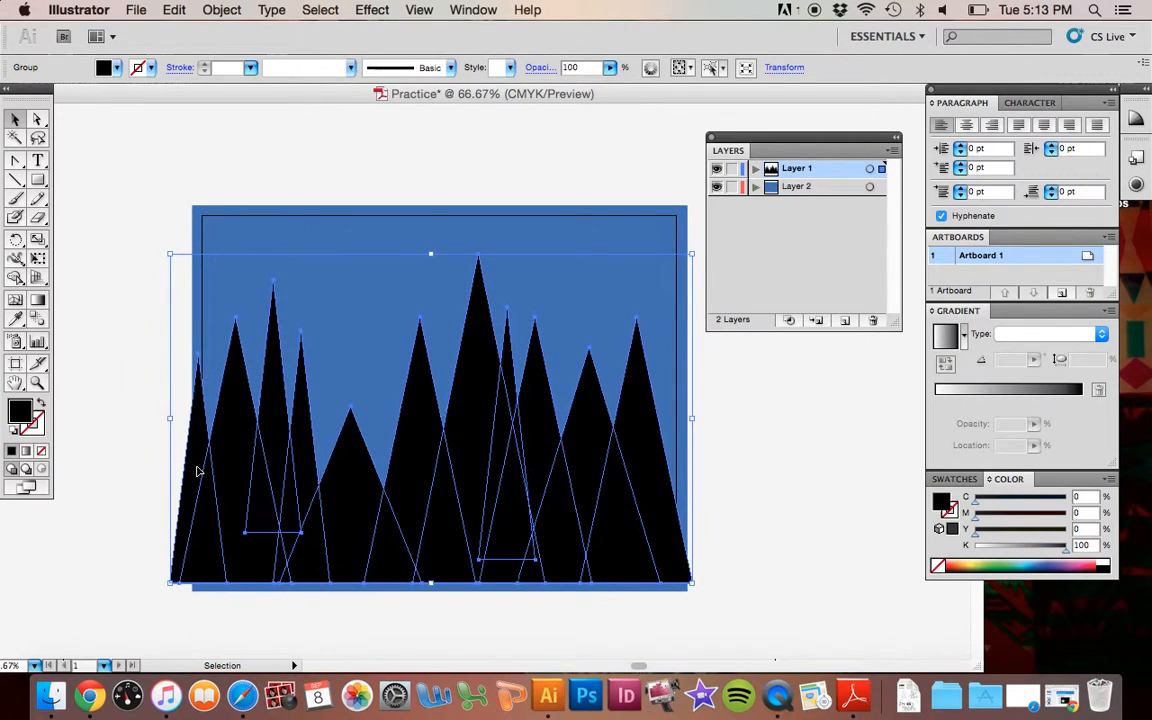
key(Right)
key(Right)
key(Right)
key(Right)
key(Right)
key(Right)
key(Right)
key(Right)
key(Right)
key(Right)
key(Right)
key(Right)
key(Right)
key(Right)
key(Right)
key(Right)
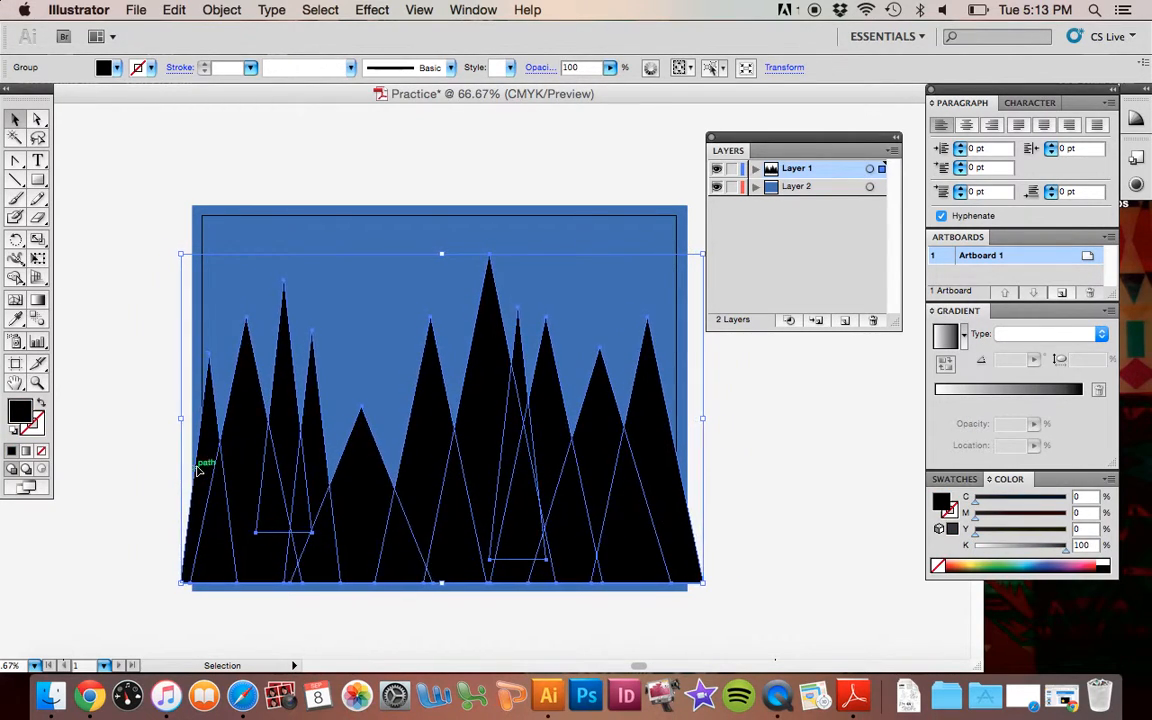
click(335, 184)
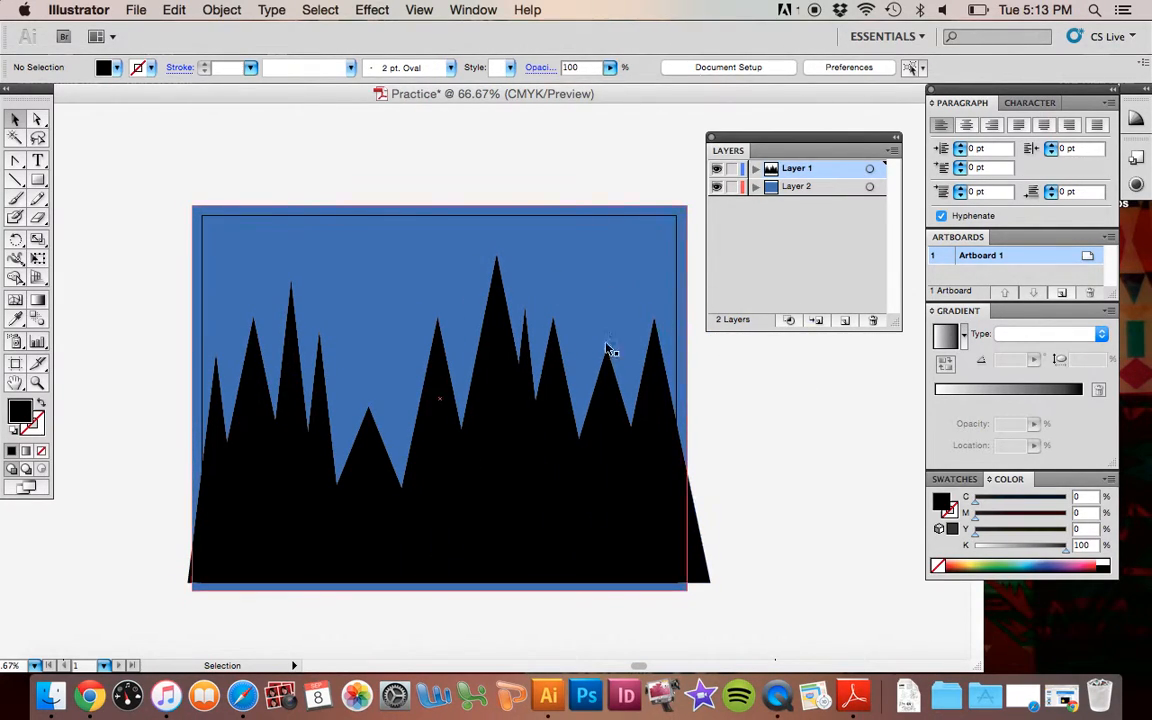
Step: Add a new layer on top and draw a black circle over the tallest peak on it
click(845, 322)
drag(43, 180, 72, 219)
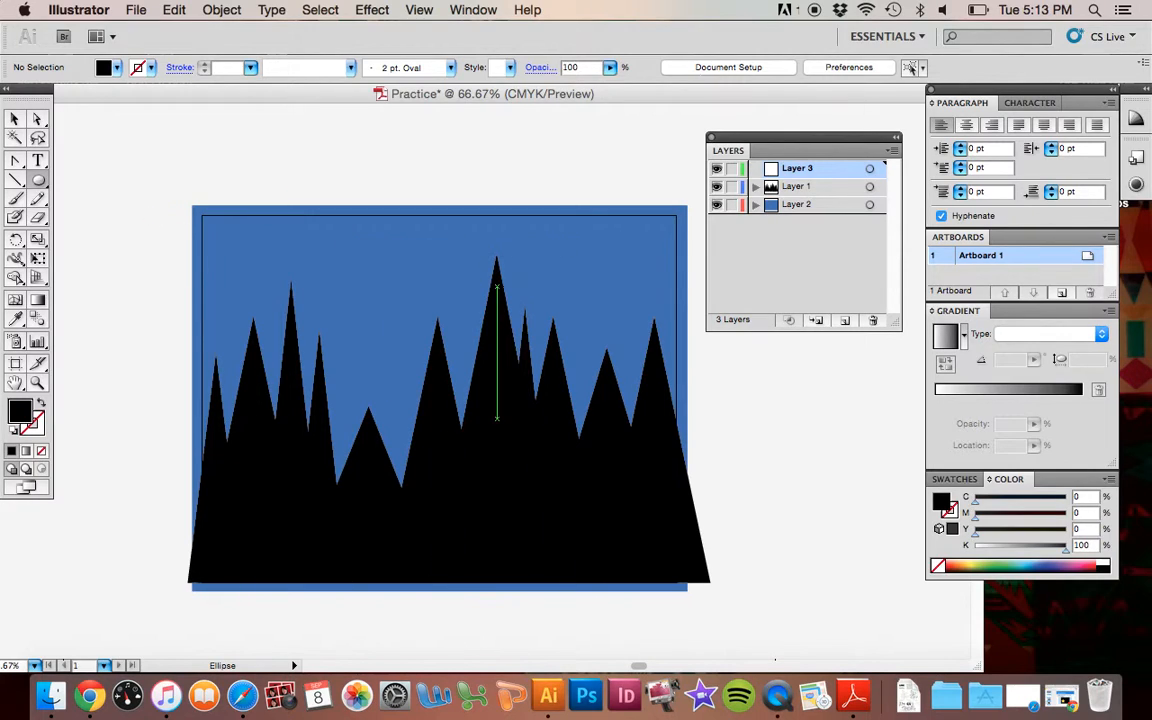
drag(433, 256, 563, 406)
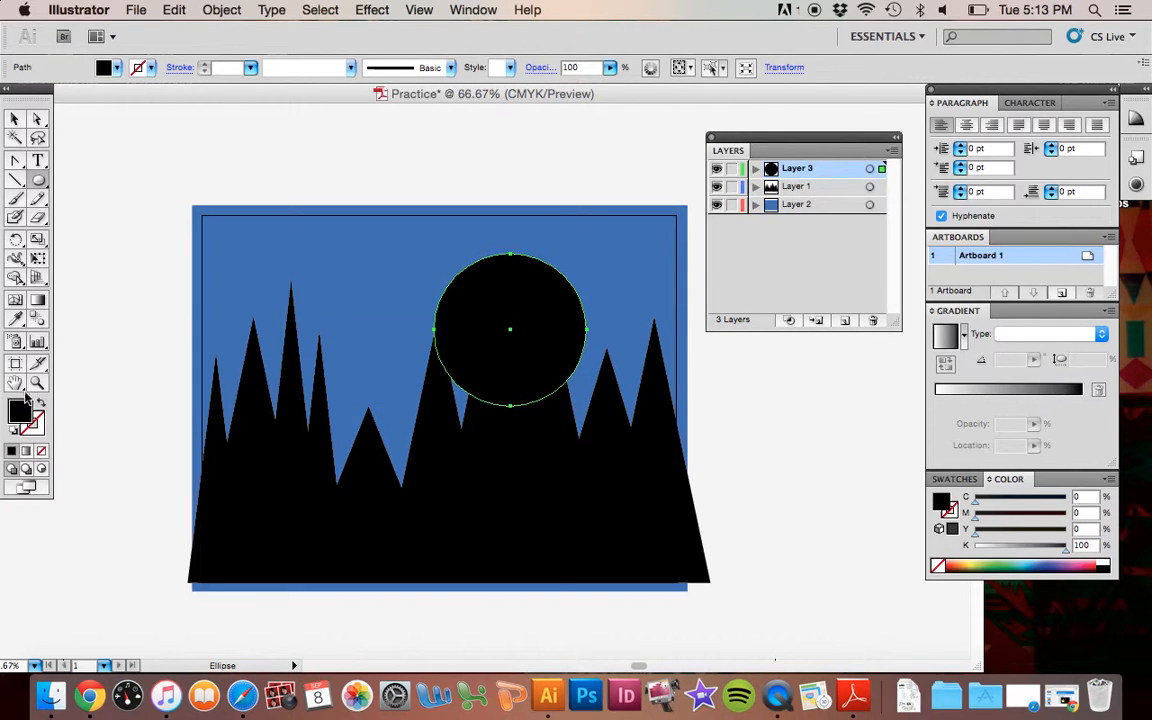
Step: Fill the circle over the tallest peak with orange, C 0, M 80, Y 95, K 0
click(106, 68)
click(157, 87)
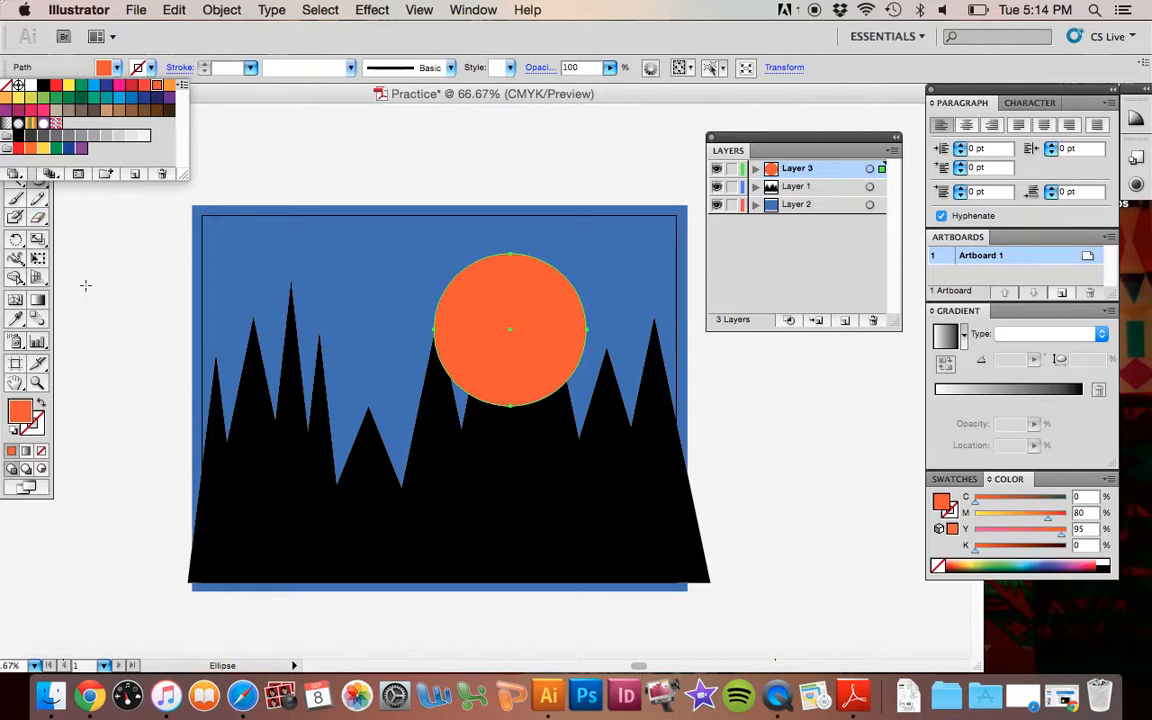
click(77, 265)
click(13, 119)
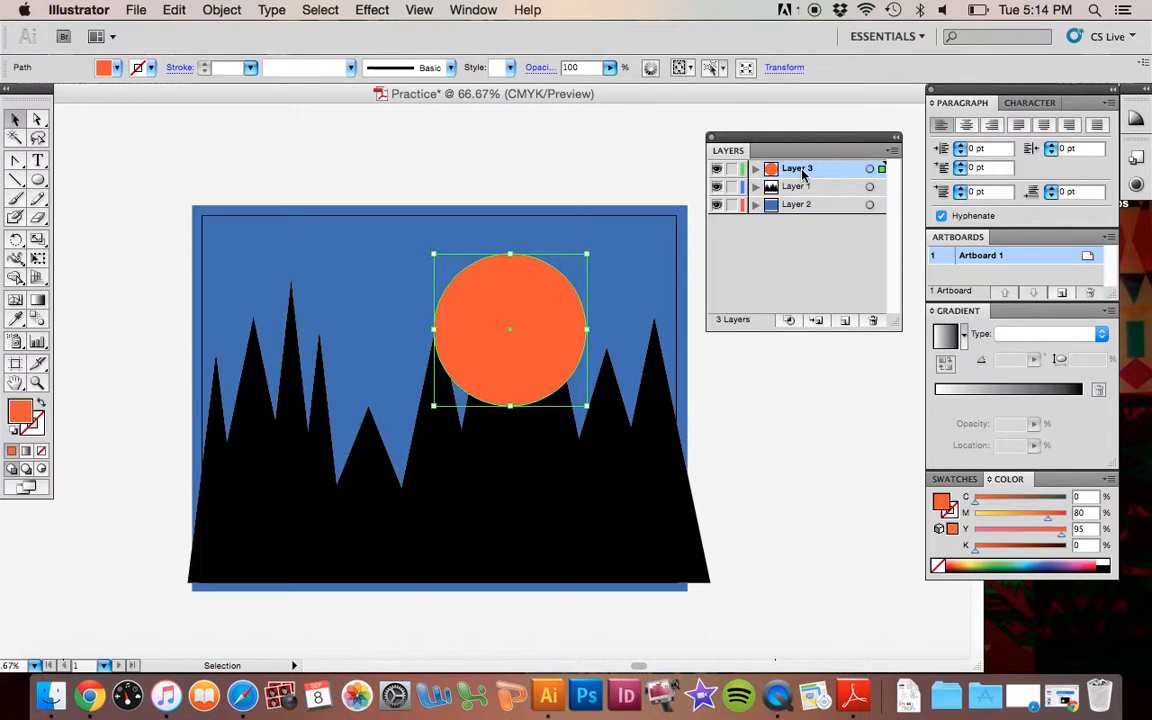
Step: Place Layer 3 between Layer 1 and Layer 2 and shift the orange circle around behind the central peaks
drag(802, 175, 804, 203)
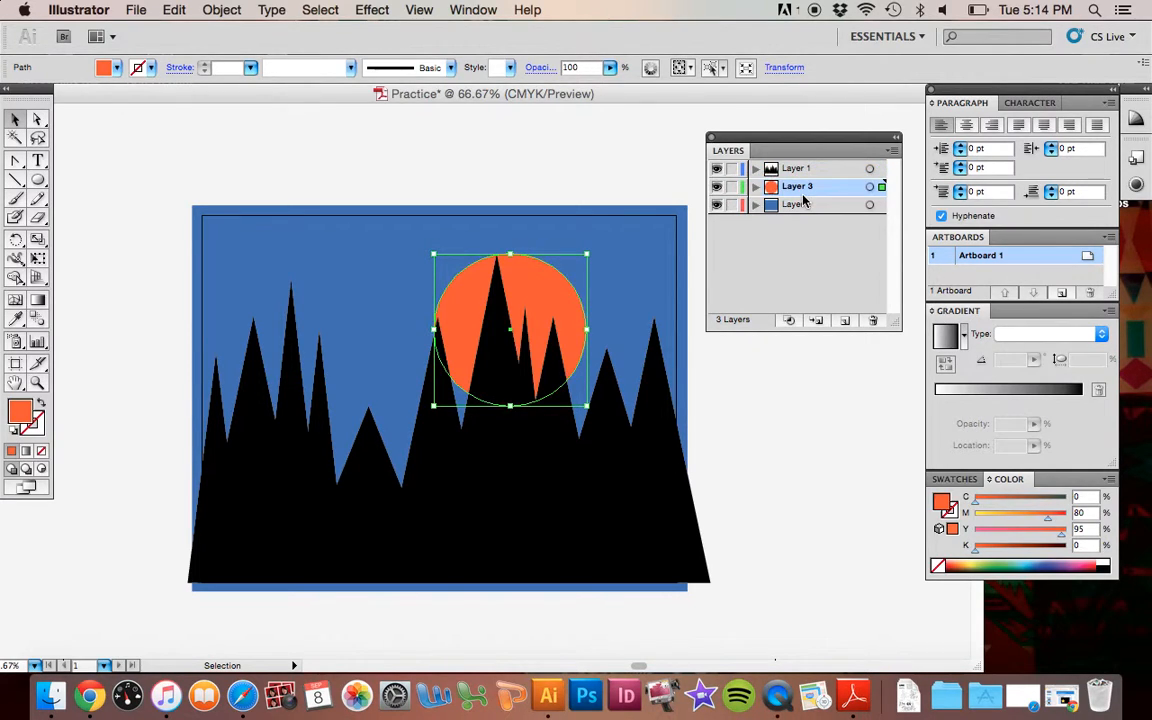
drag(530, 285, 547, 370)
click(553, 177)
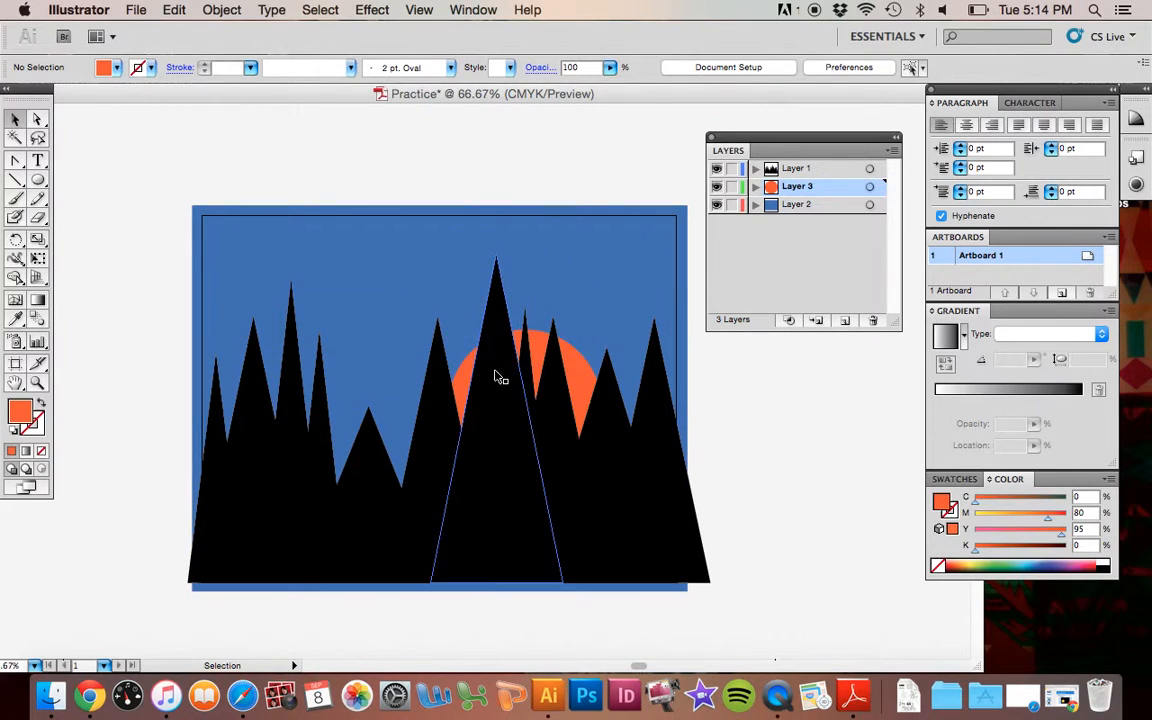
drag(468, 382, 316, 407)
click(362, 153)
drag(391, 393, 447, 378)
Step: Lock the background rectangle's Layer 2 and the mountains' Layer 1, leaving Layer 3 editable
click(514, 373)
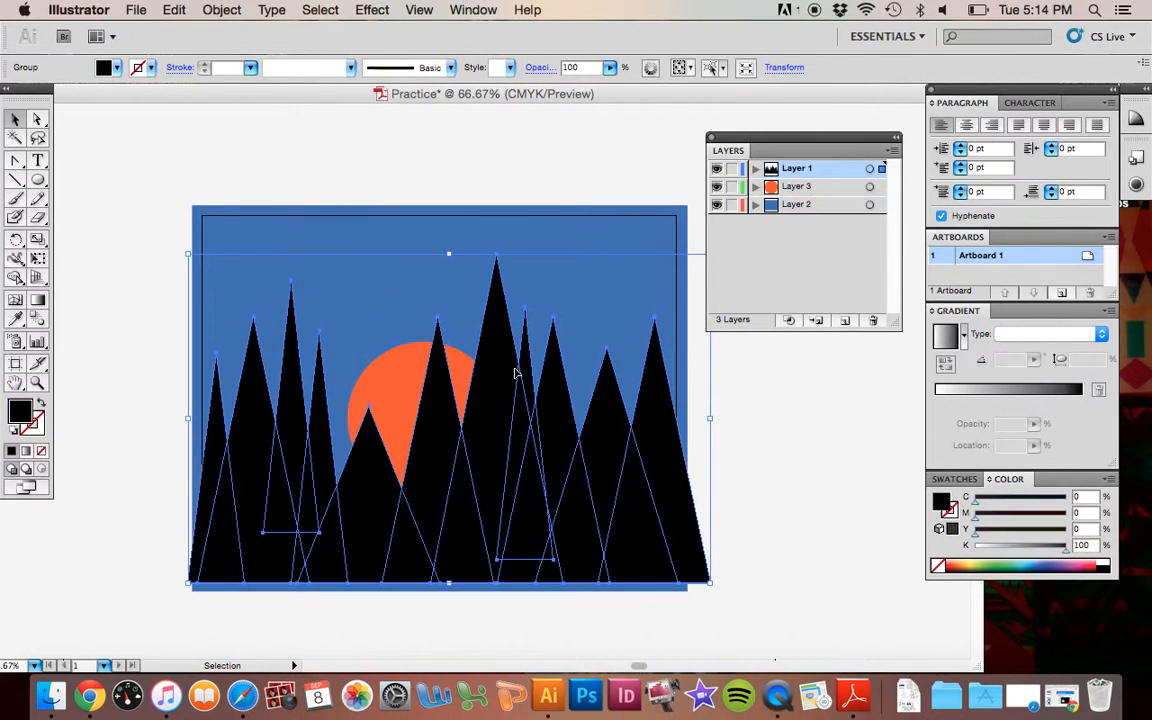
click(563, 237)
click(508, 449)
click(525, 218)
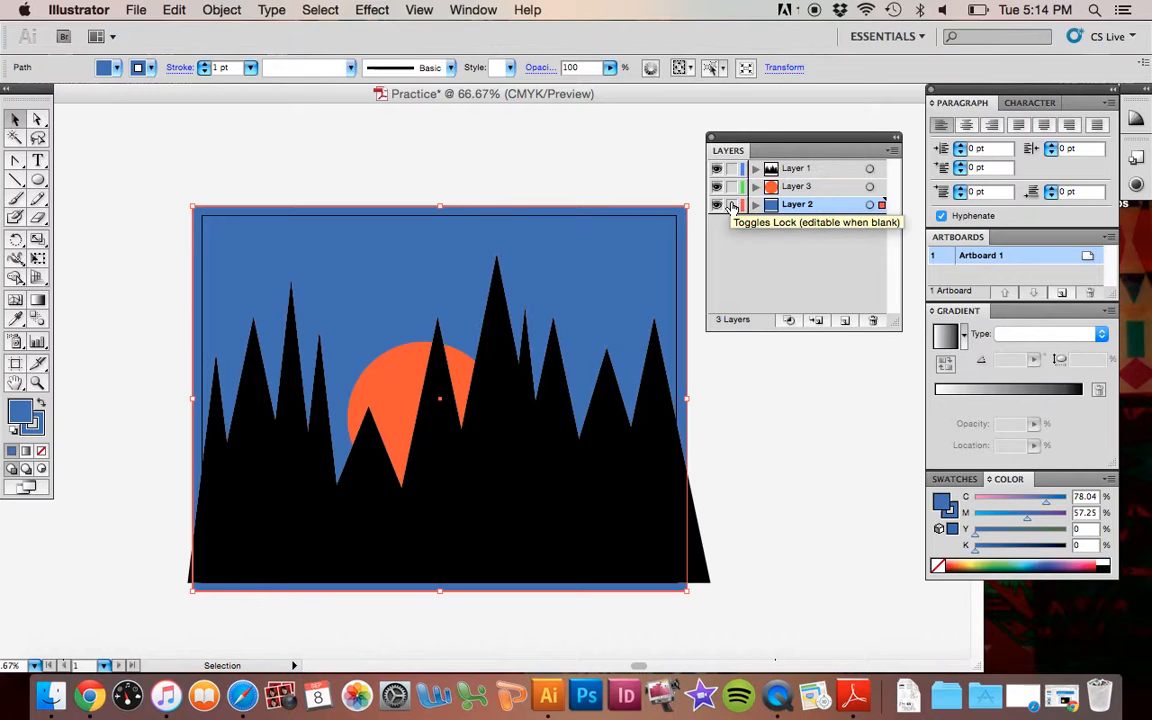
click(732, 205)
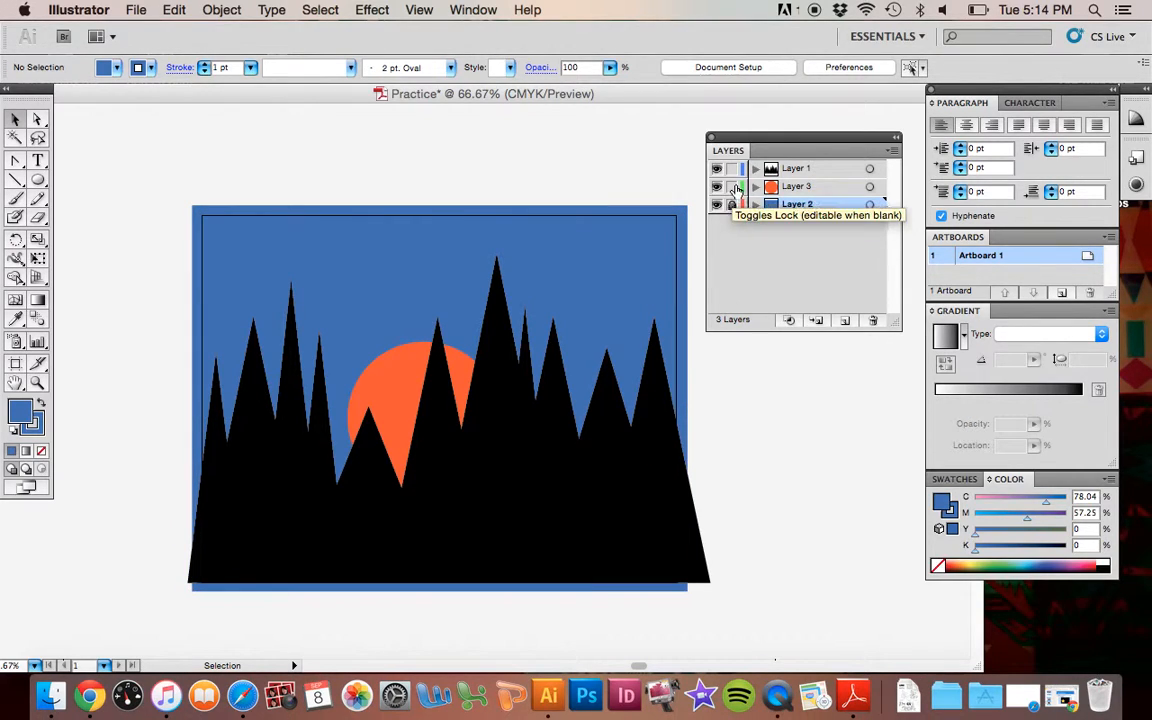
click(733, 170)
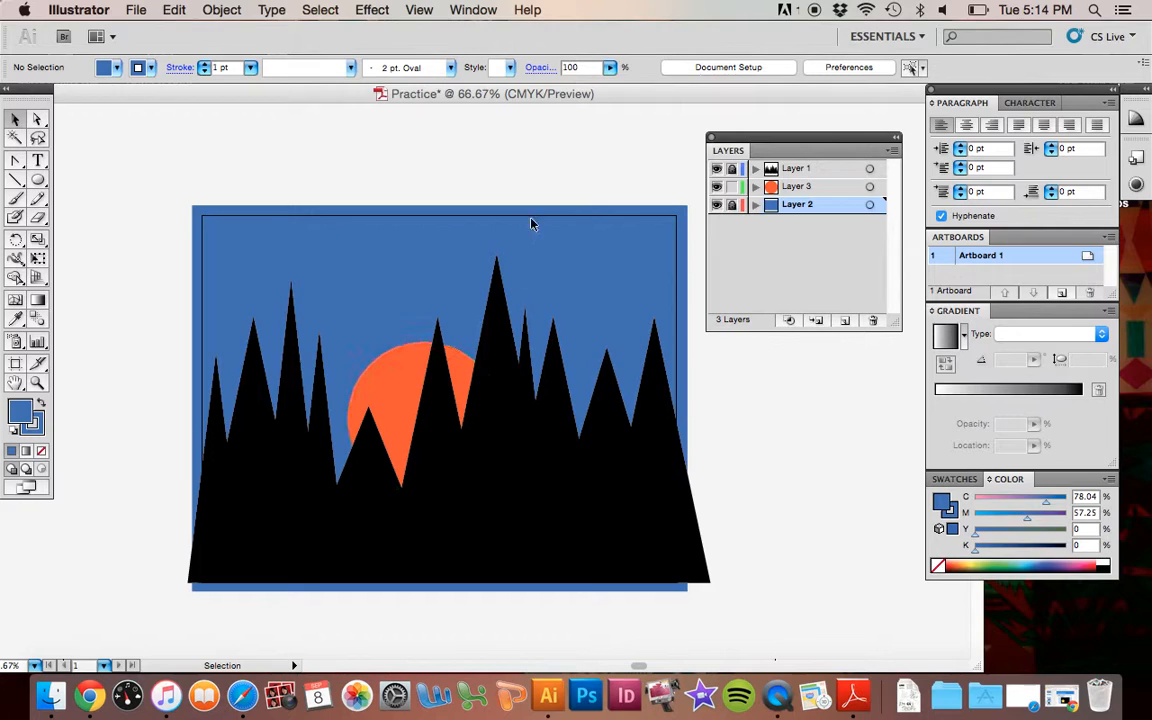
Step: Move the orange circle behind the tallest peak and back to sit behind the short peak left of center
drag(400, 348, 489, 271)
click(558, 172)
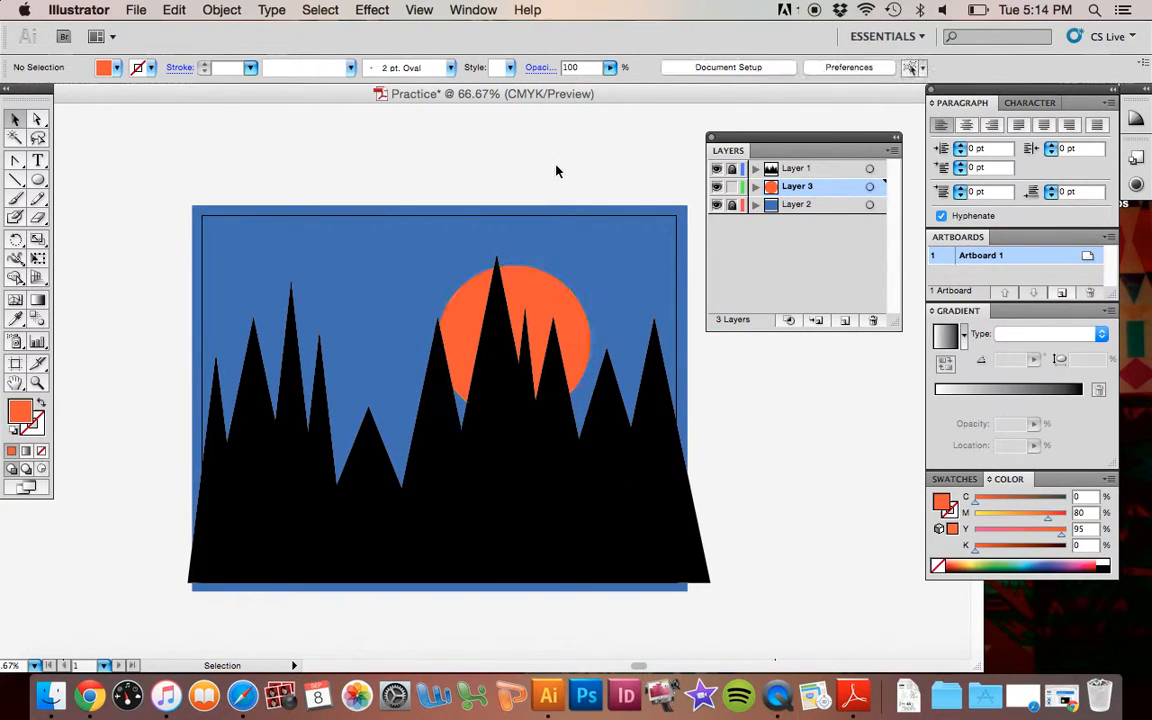
drag(537, 325, 393, 406)
click(461, 200)
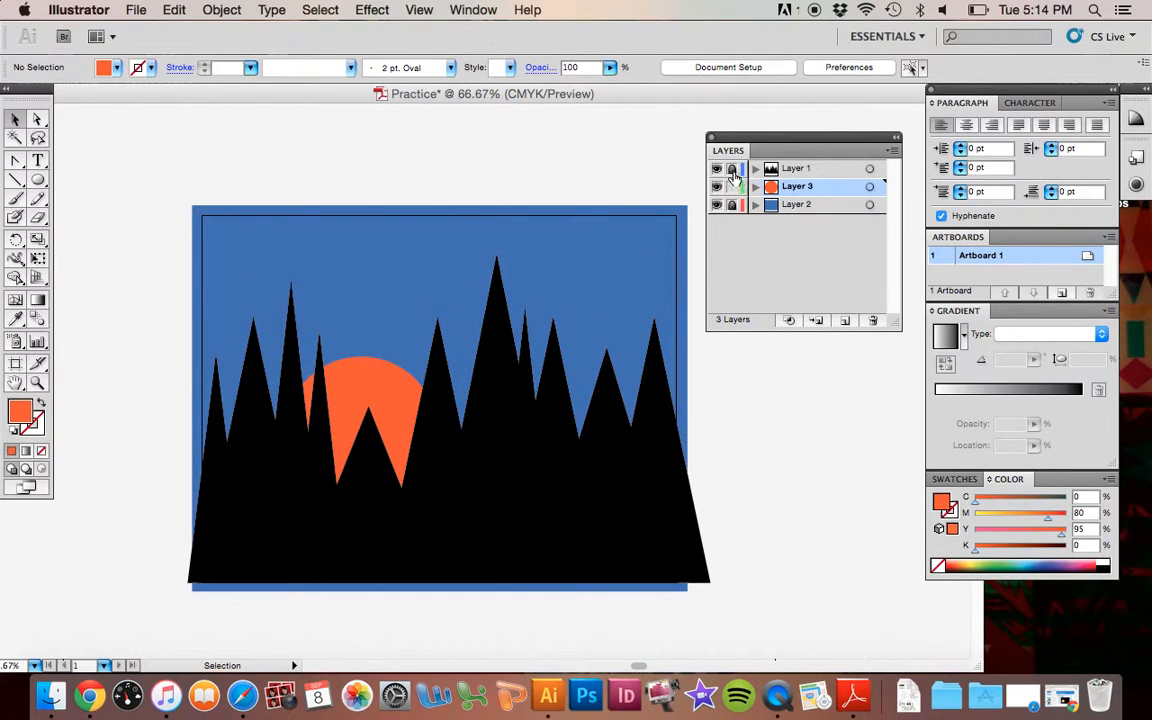
Step: Draw a second circle on Layer 3 over the artboard's upper-left corner and fill it green, C 75, M 0, Y 75, K 0
click(38, 179)
drag(96, 143, 268, 258)
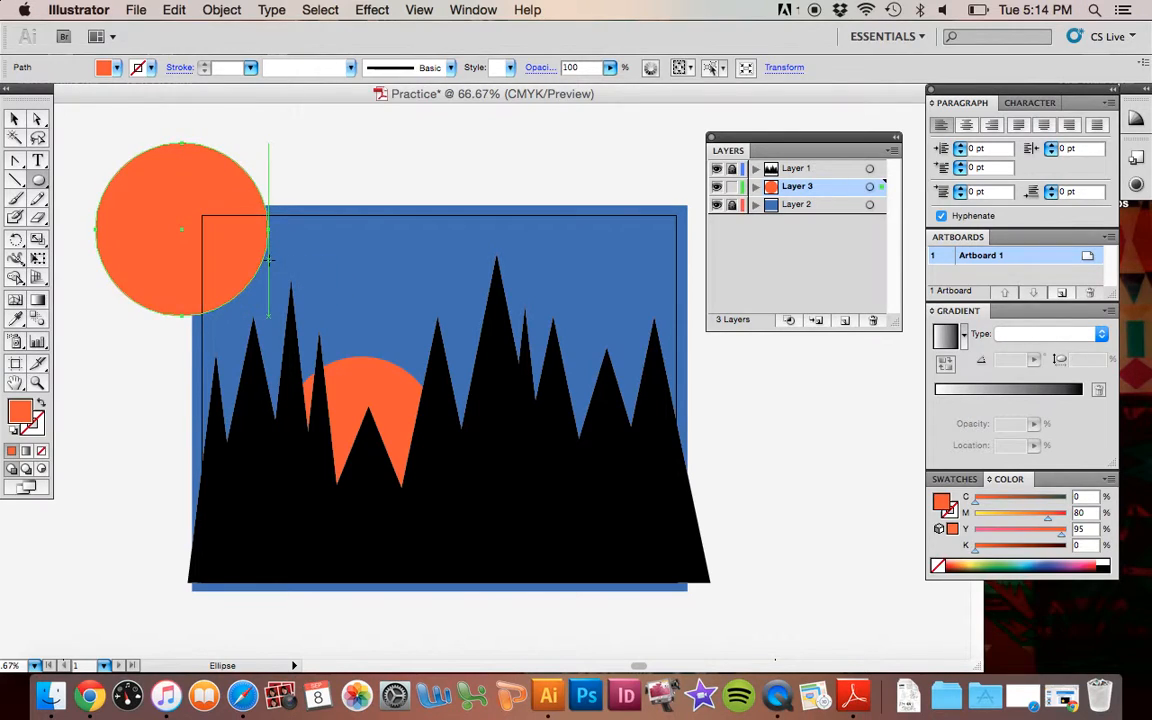
click(117, 67)
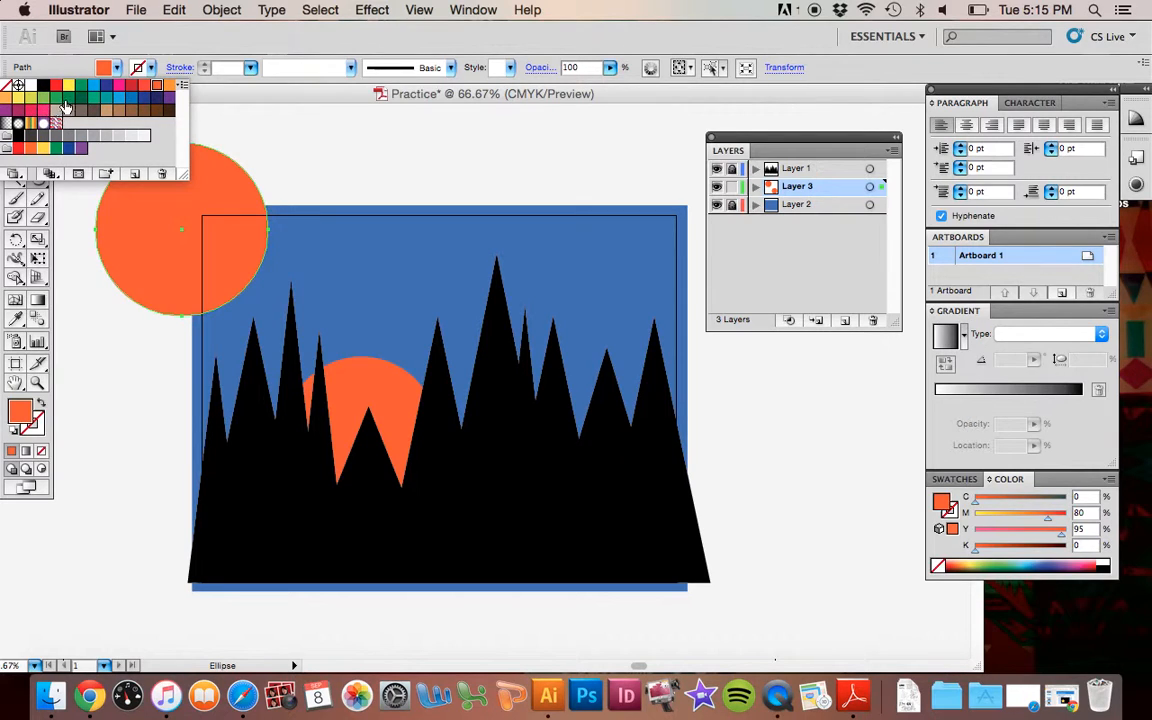
click(56, 98)
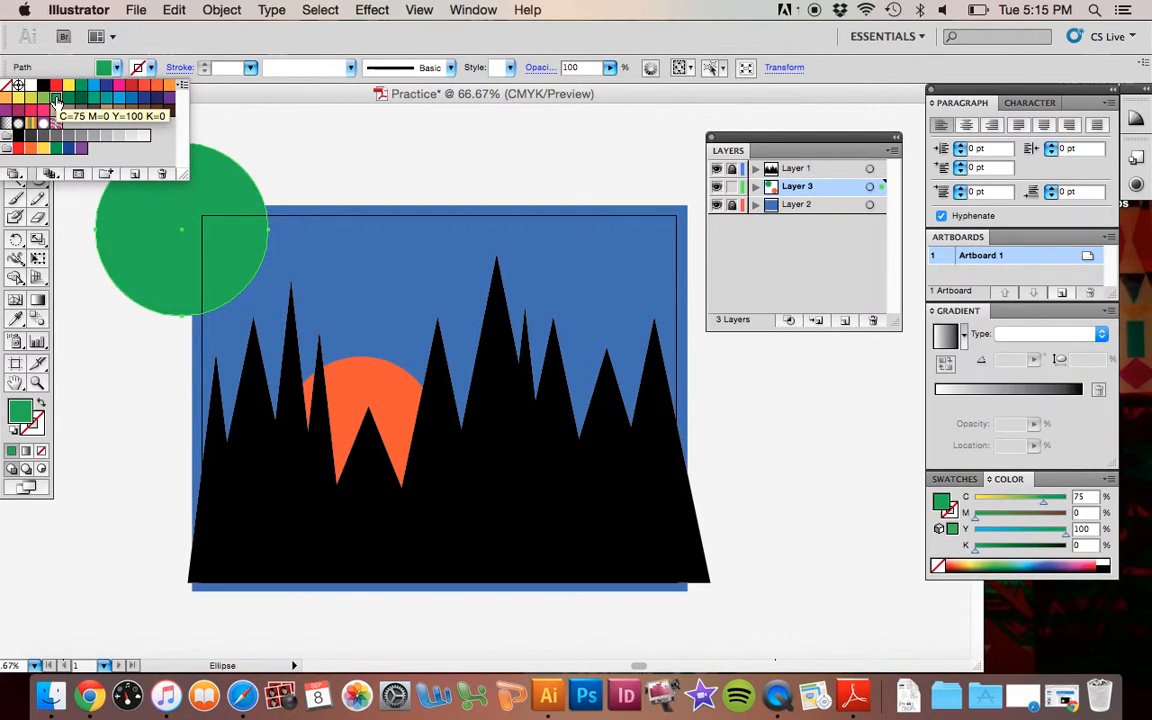
click(93, 97)
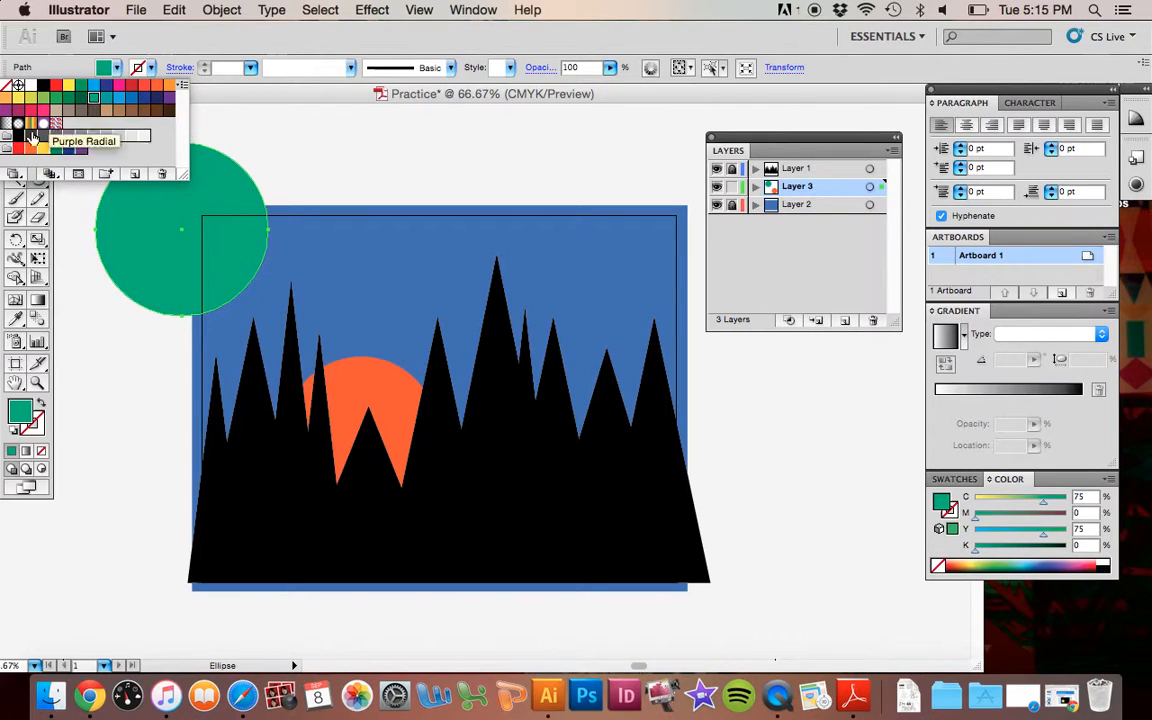
click(250, 115)
Step: Transfer the green circle from Layer 3 to a new Layer 4 and position it behind the tallest peak
key(v)
drag(154, 221, 503, 382)
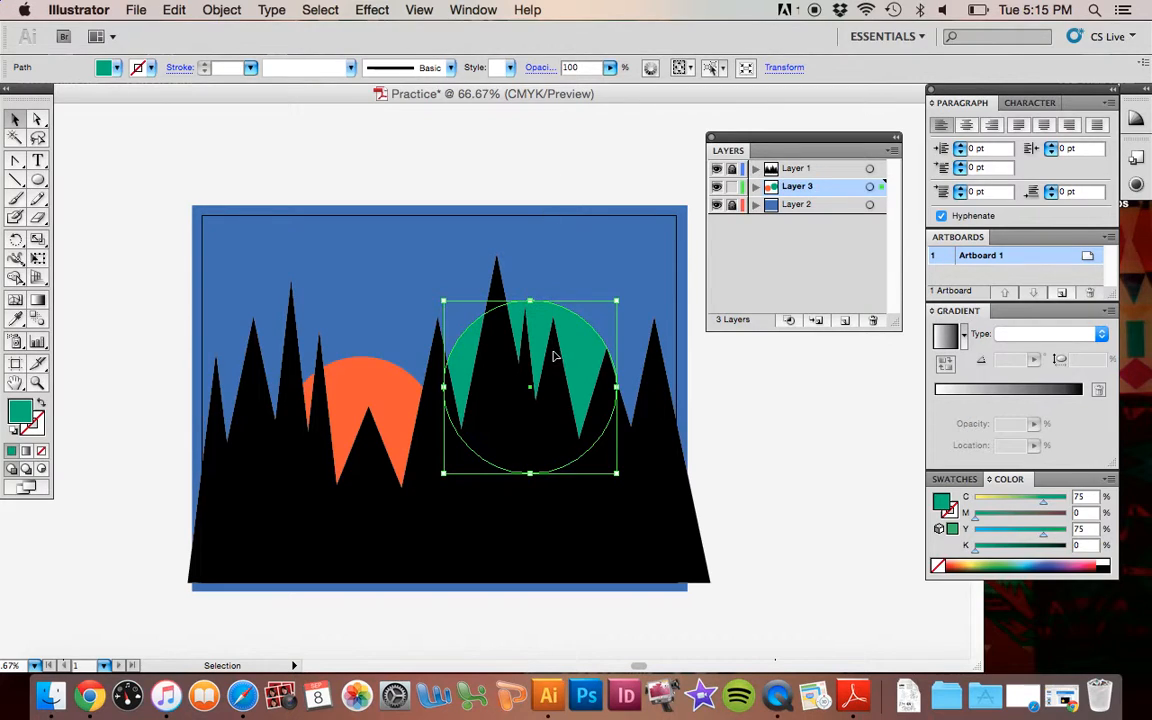
key(Delete)
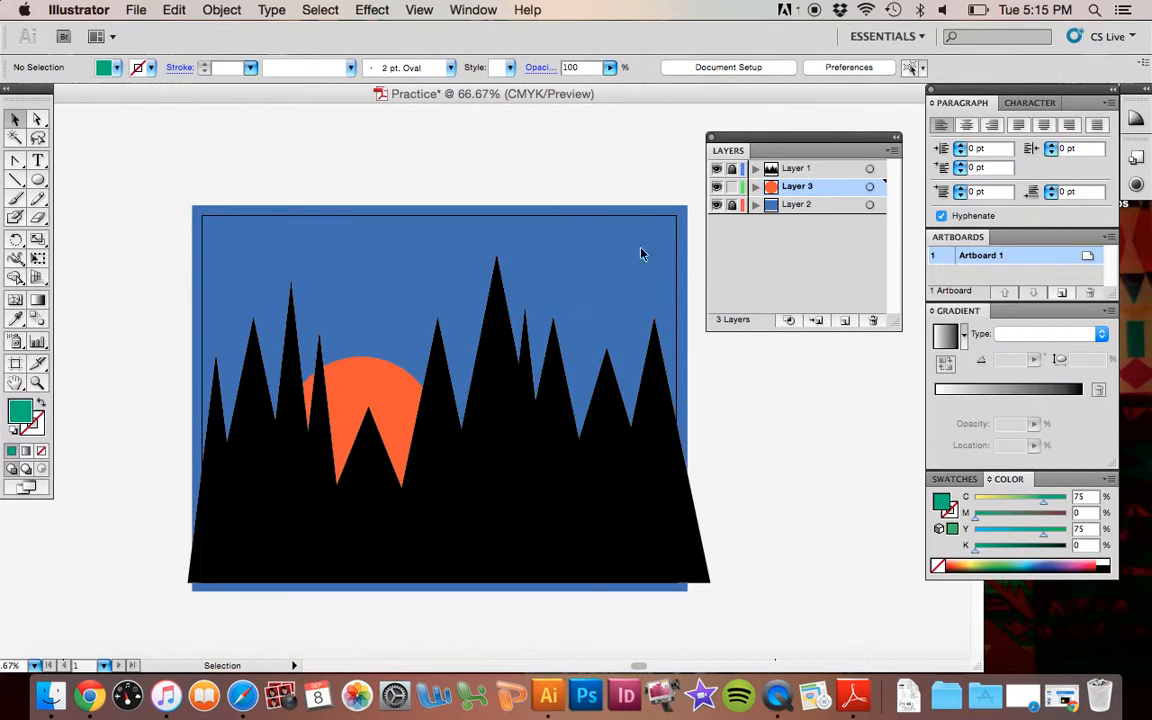
click(845, 321)
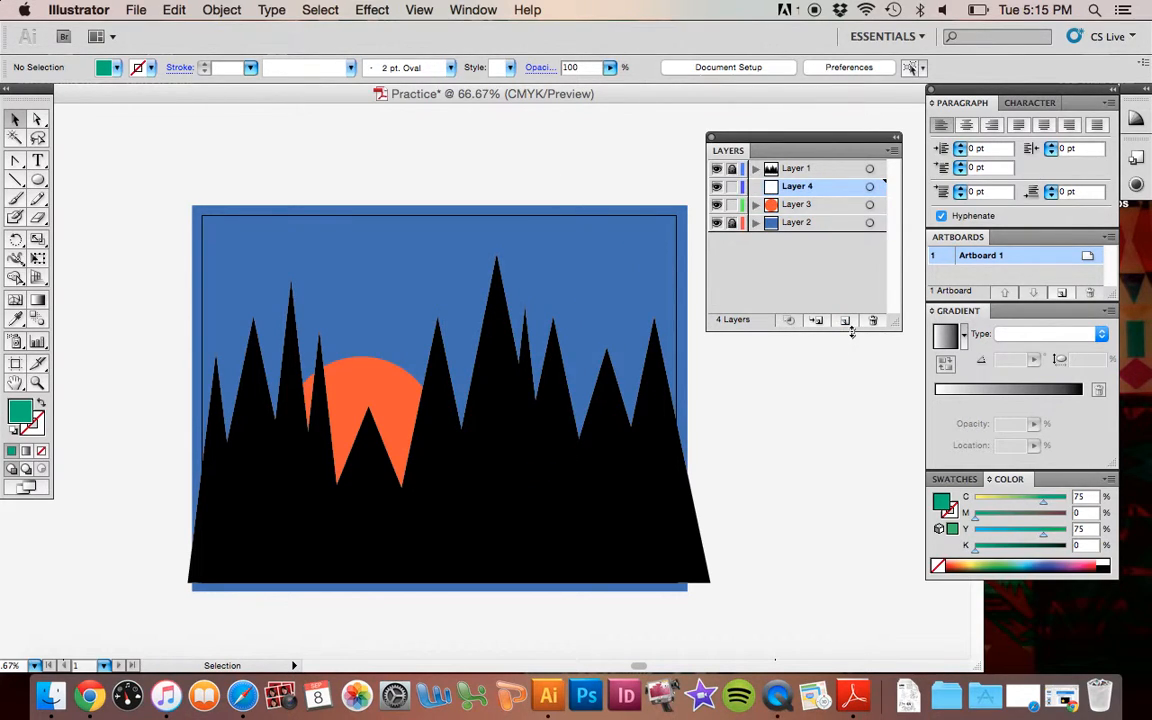
key(super+v)
drag(452, 334, 522, 336)
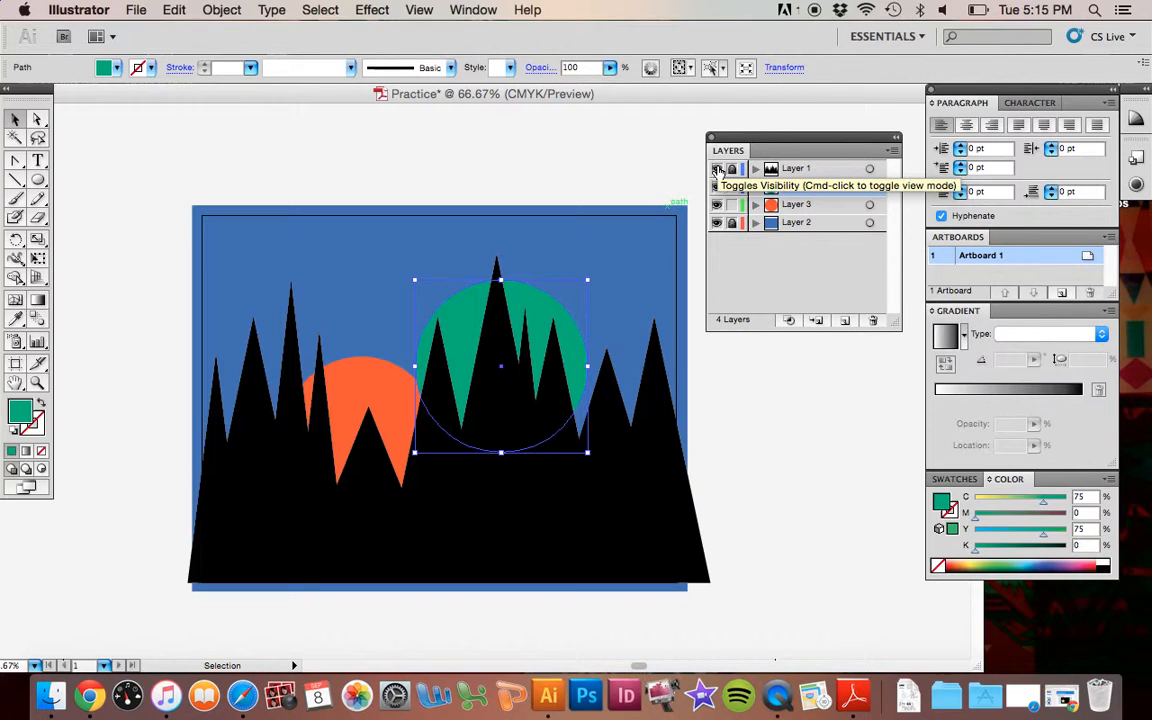
Step: Toggle Layer 2's visibility repeatedly to compare the artwork with and without the blue background, leaving it shown
click(716, 222)
click(717, 223)
click(717, 223)
click(717, 223)
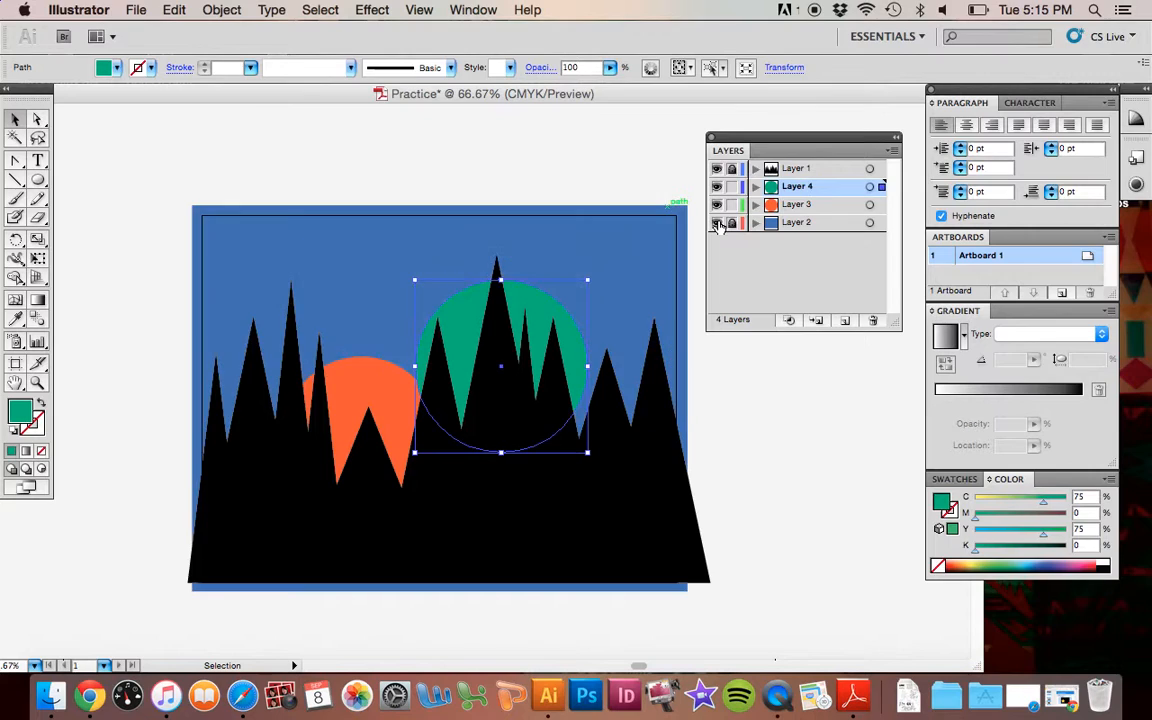
click(717, 223)
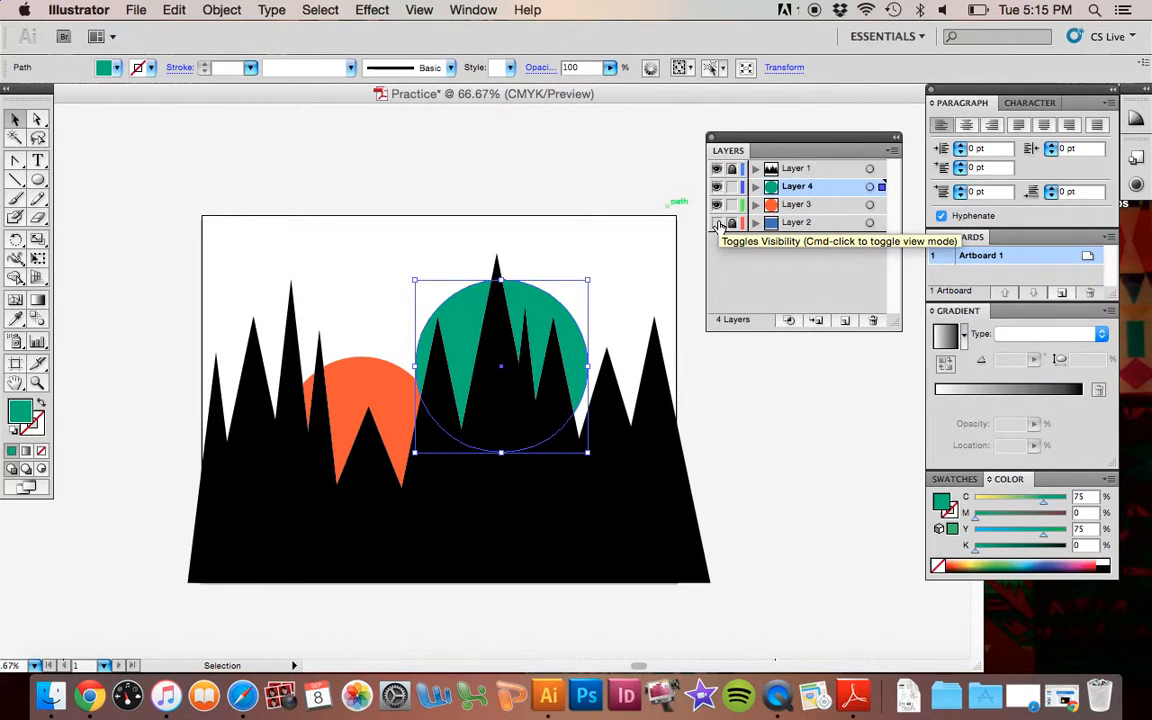
click(717, 223)
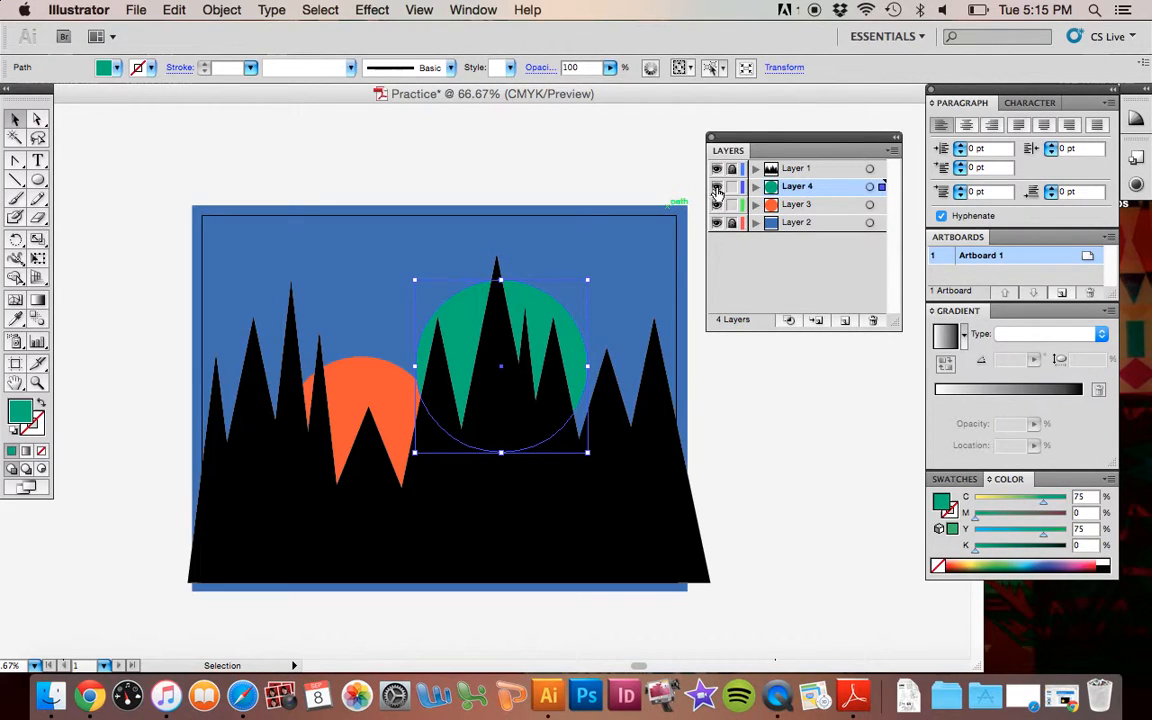
Step: Hide and show Layer 4 and Layer 3 alternately to compare the green and orange circles, leaving both shown
click(717, 188)
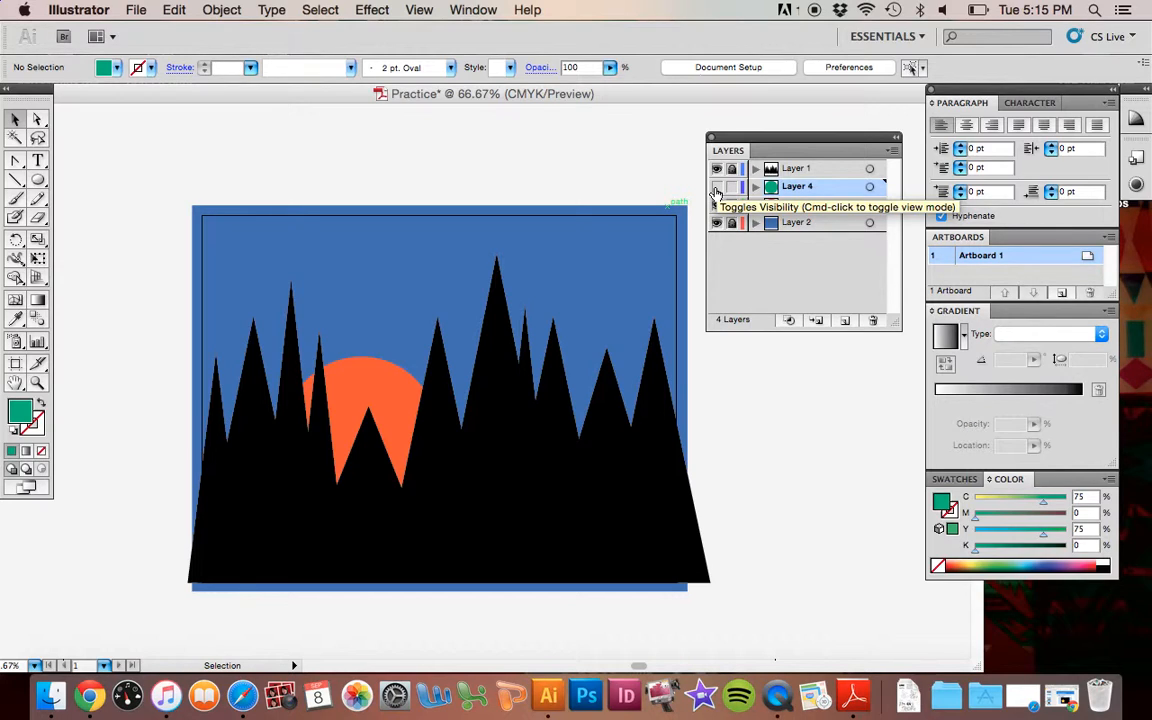
click(716, 188)
click(716, 204)
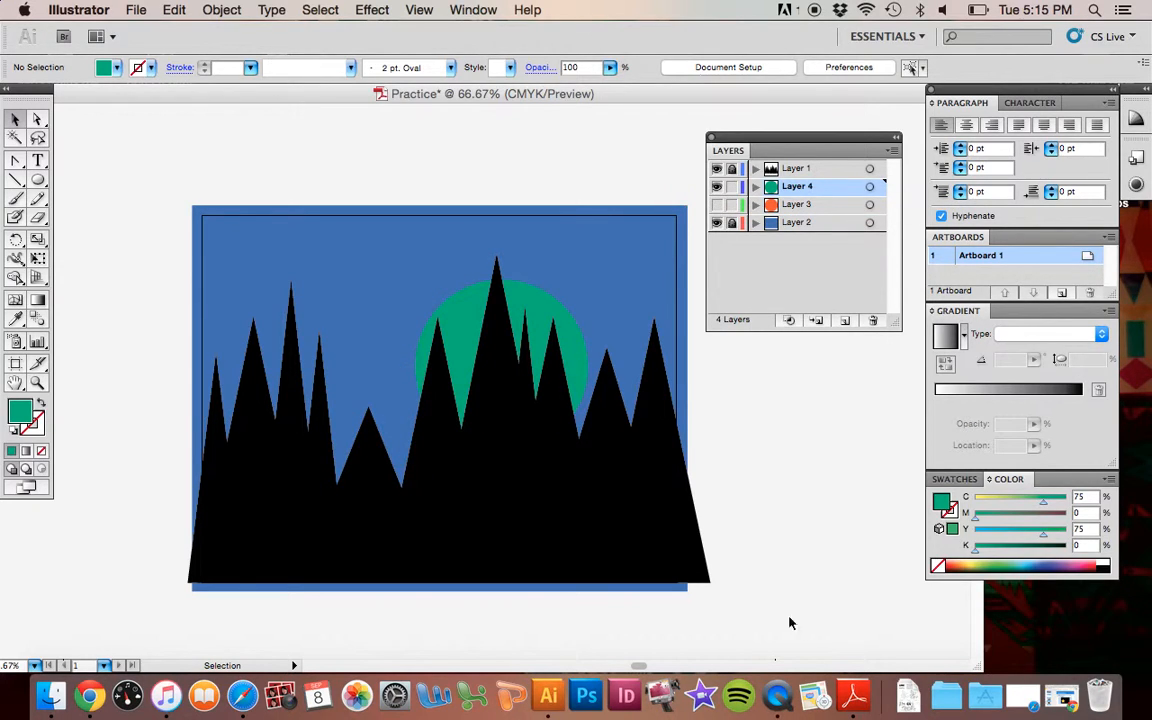
click(716, 204)
click(716, 188)
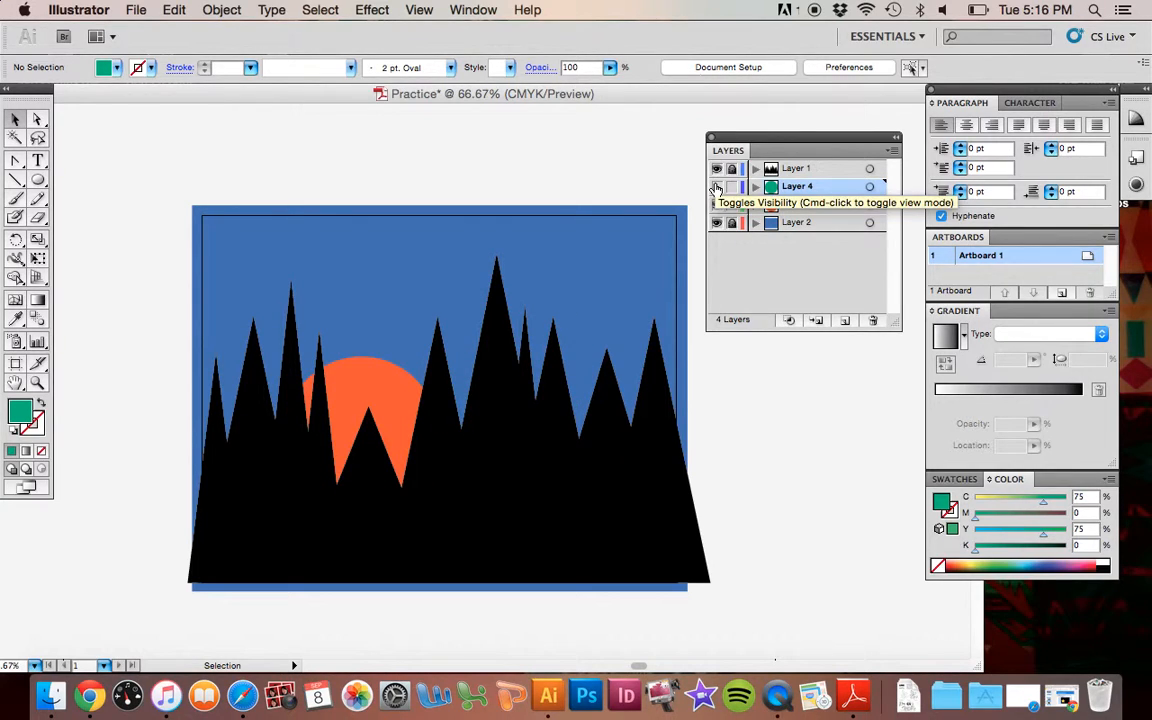
click(716, 205)
click(716, 188)
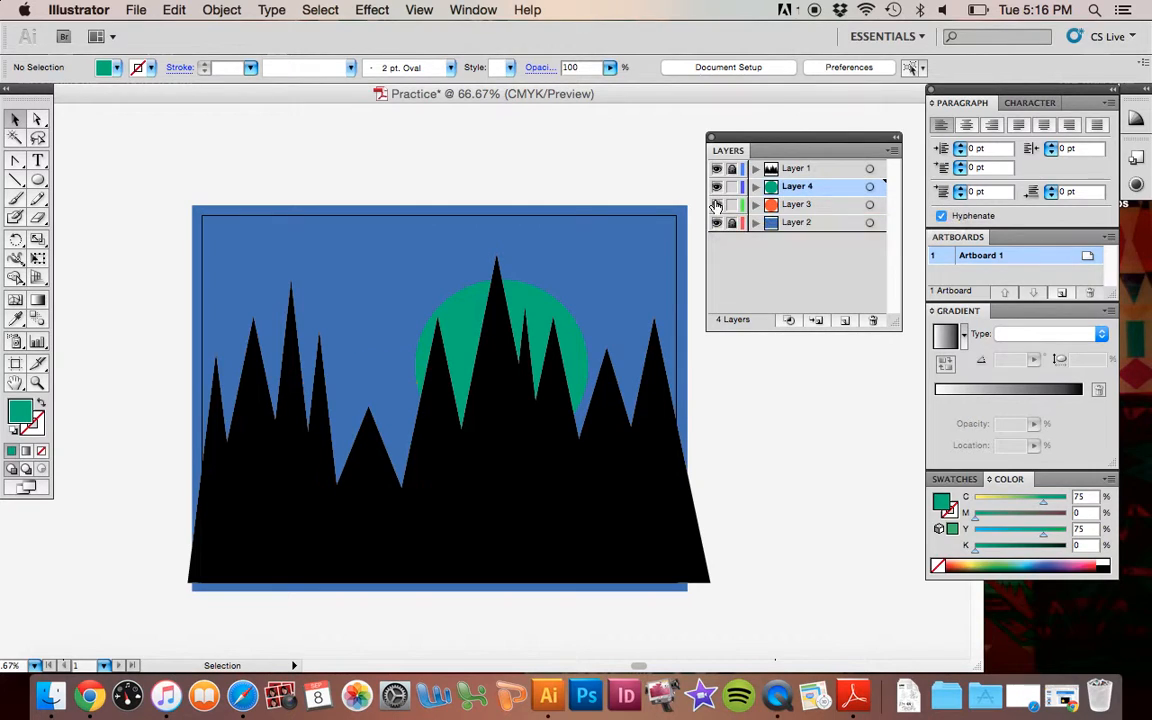
click(716, 204)
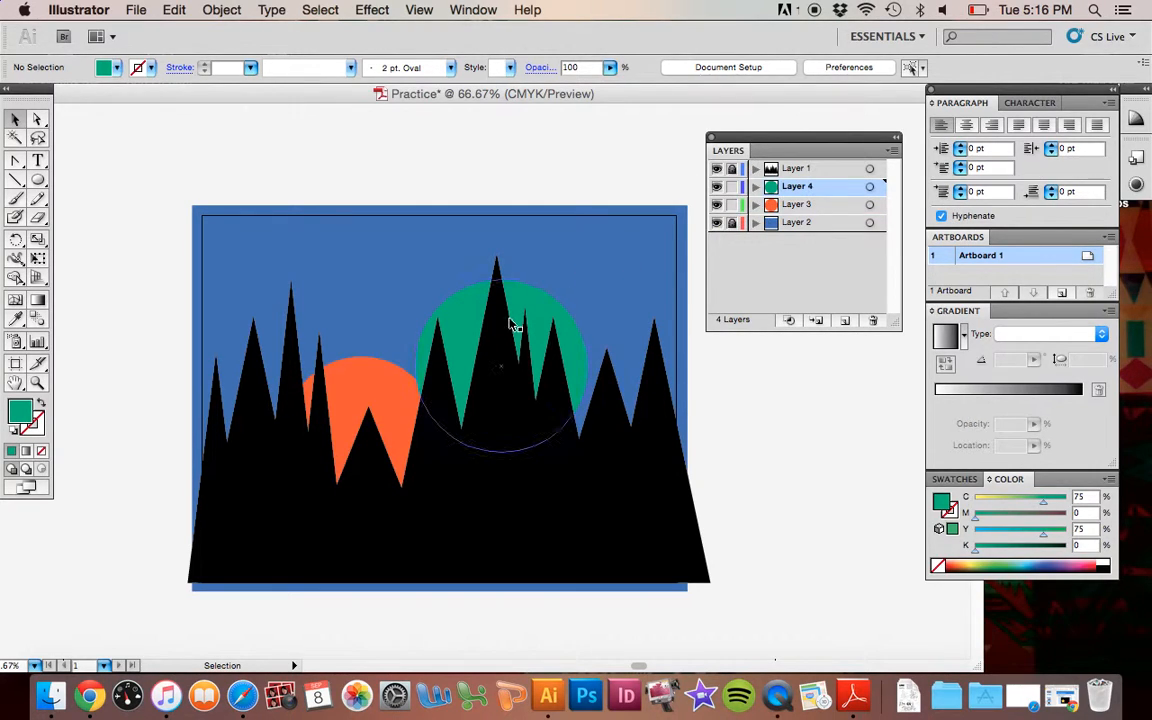
Step: Move the green circle up and right behind the right-hand peaks and try Layer 3 at the bottom of the stack, beneath Layer 2
drag(531, 313, 597, 270)
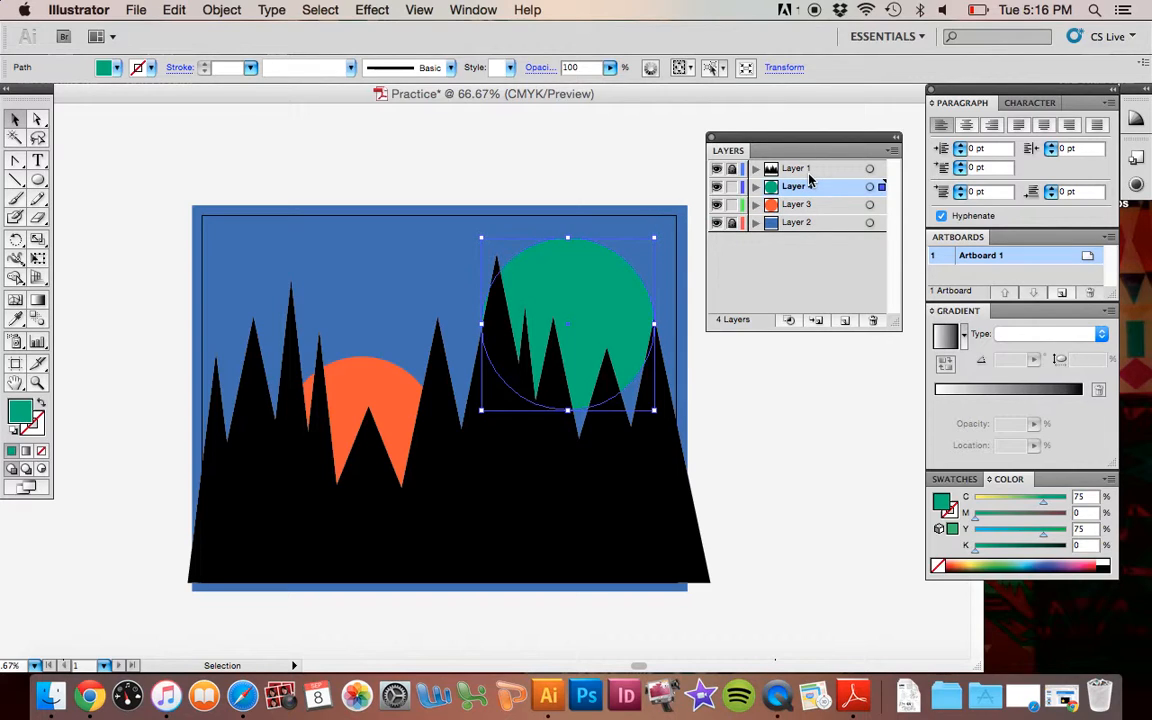
drag(793, 187, 793, 233)
click(791, 223)
drag(793, 223, 790, 169)
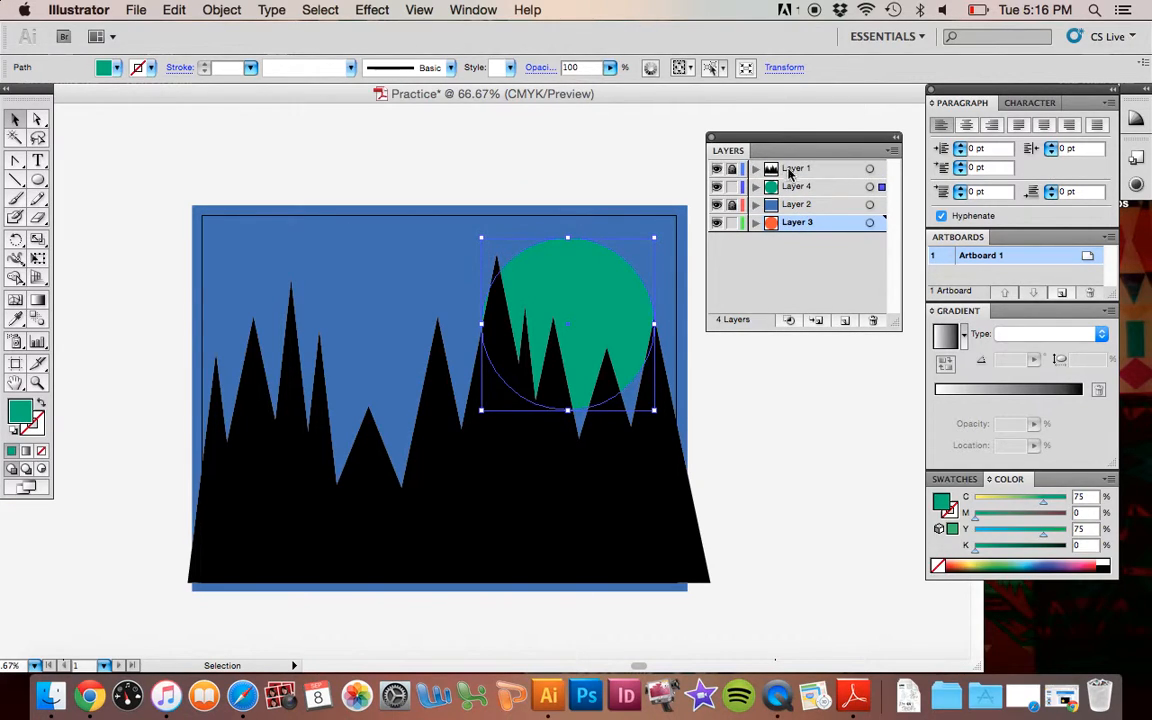
Step: Undo the move of Layer 3 beneath Layer 2 and delete Layer 4 together with its green circle
key(super+z)
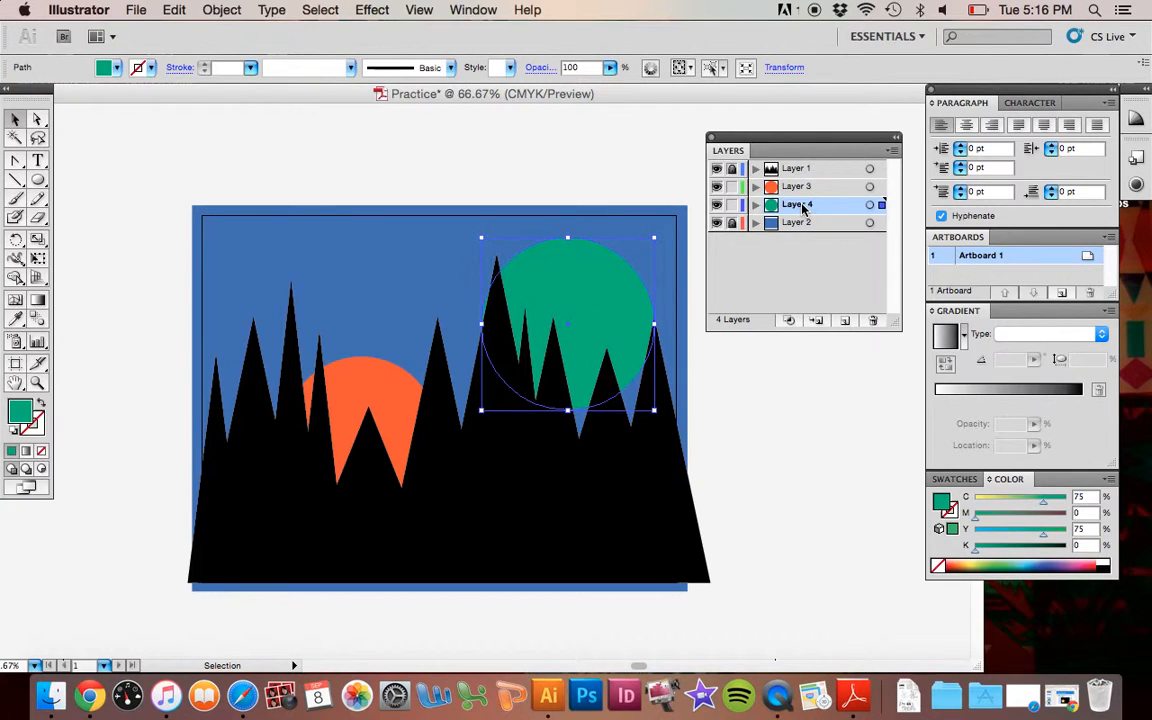
click(871, 321)
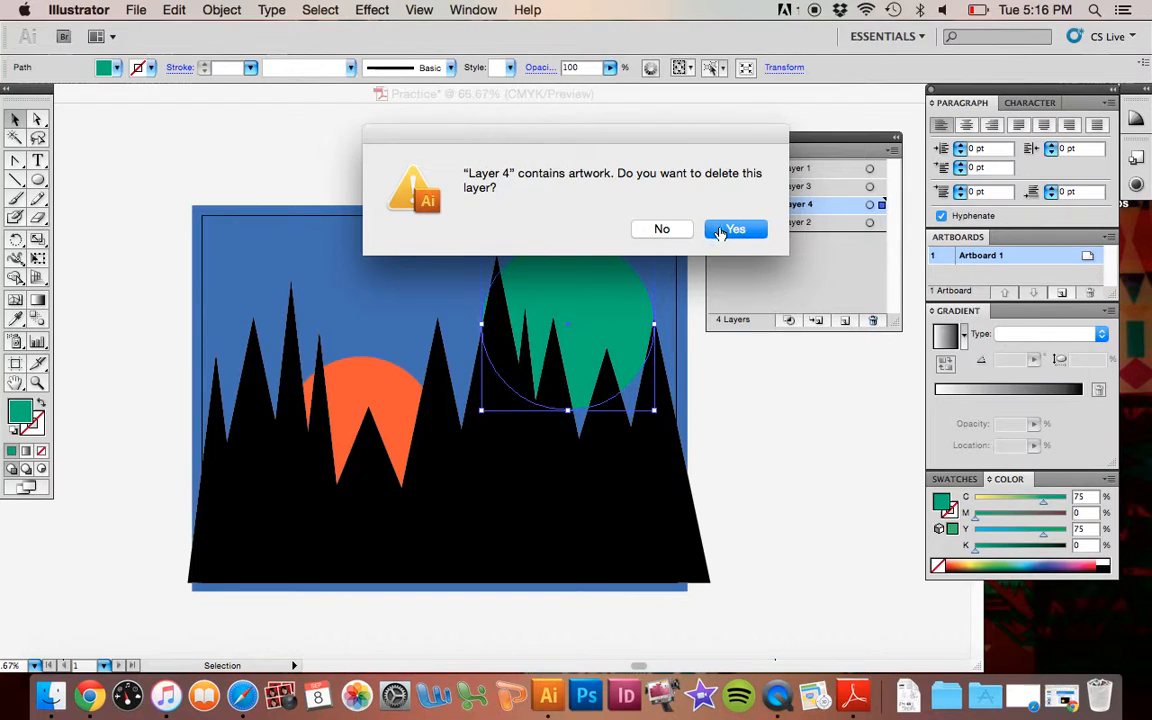
click(720, 233)
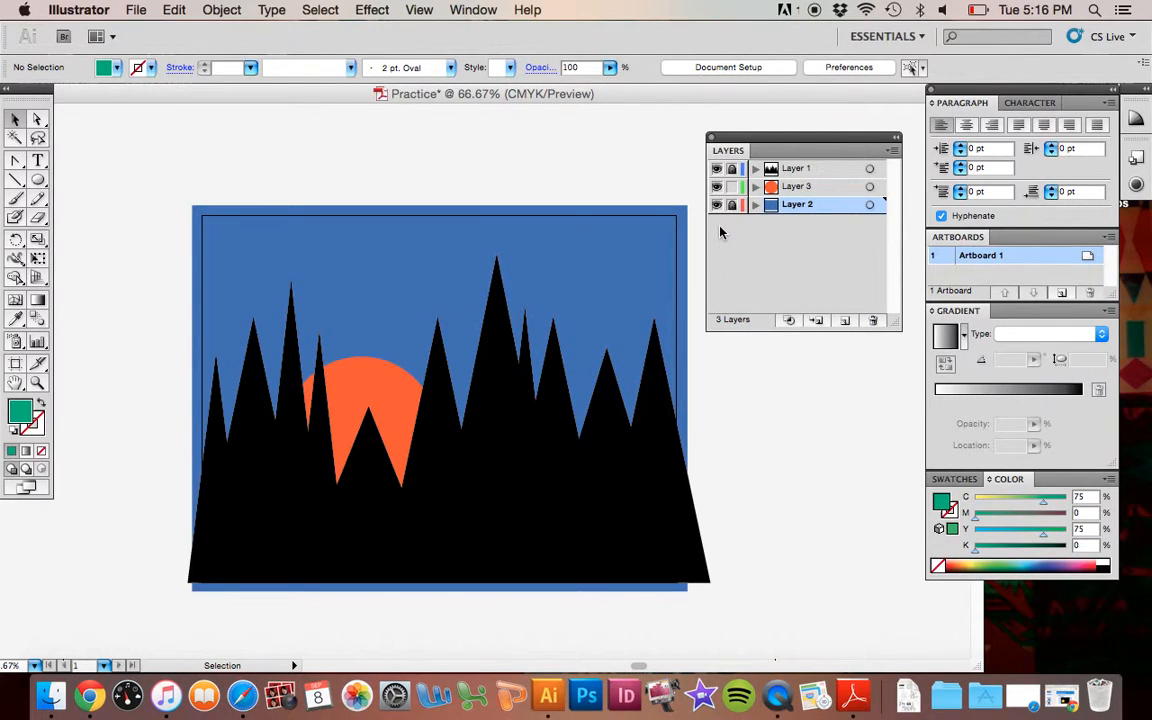
Step: Examine Layer 2's name, color and lock options without changing them
double_click(797, 205)
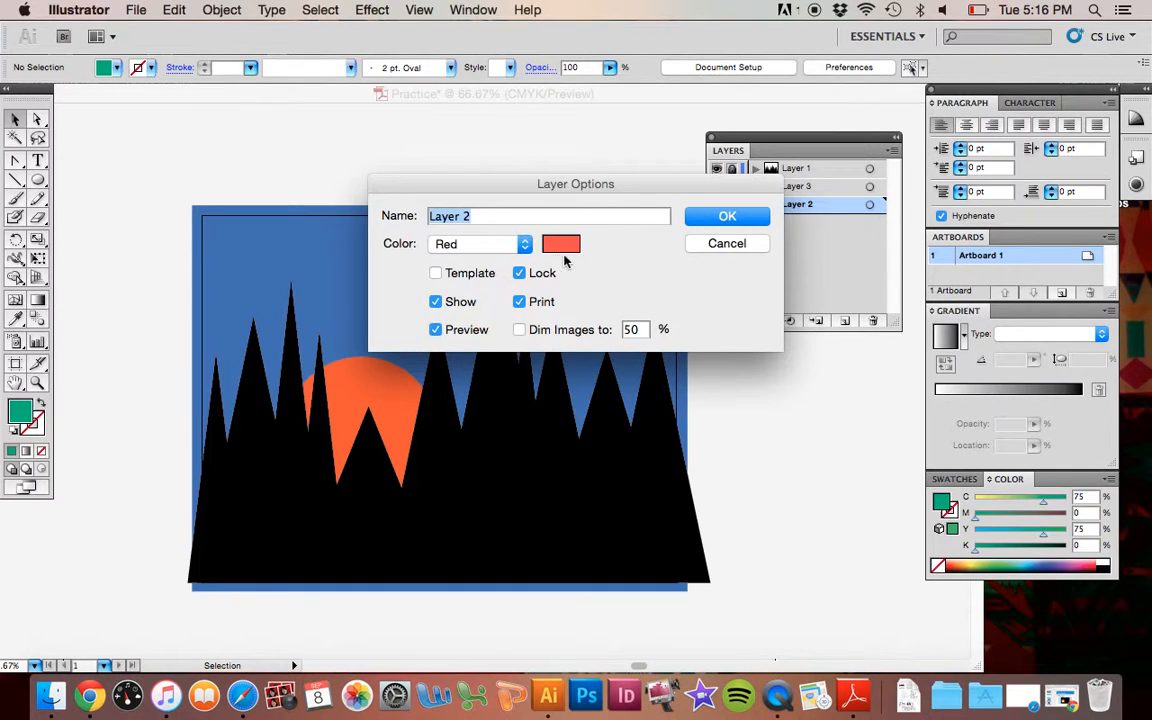
drag(533, 192, 245, 144)
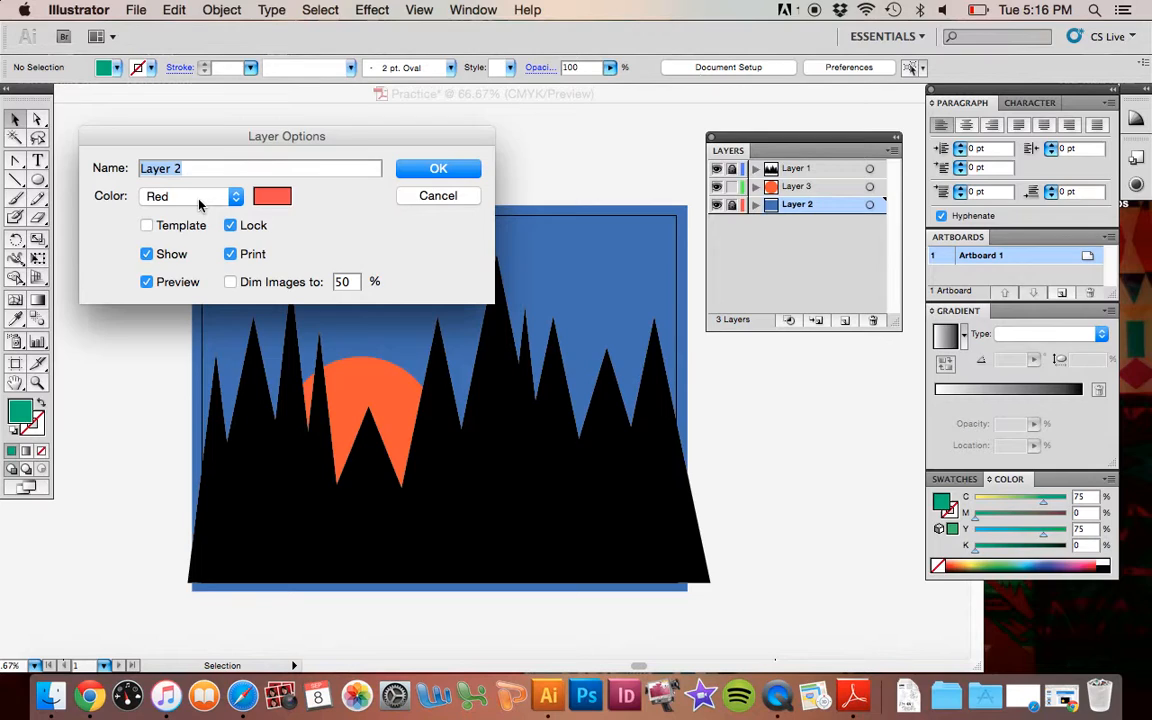
click(424, 196)
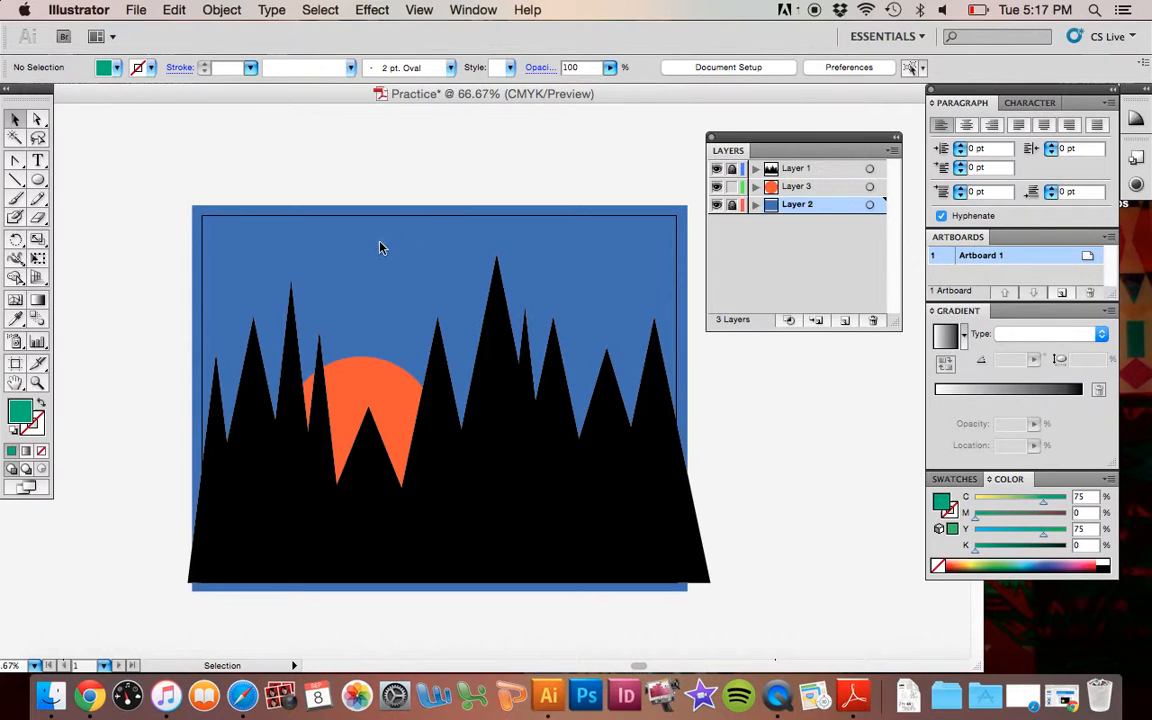
Step: Unlock Layer 2 and Layer 1, and select the background, mountains and orange circle in turn to compare their layer highlight colors
click(731, 204)
click(731, 168)
click(484, 232)
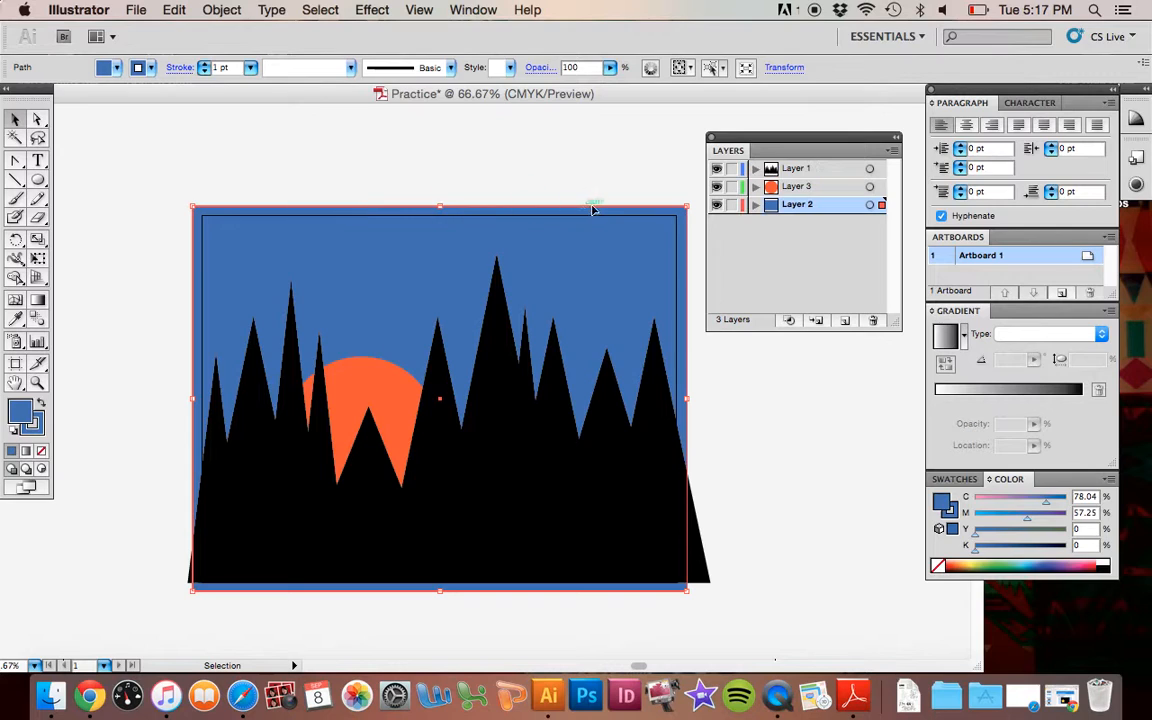
click(609, 478)
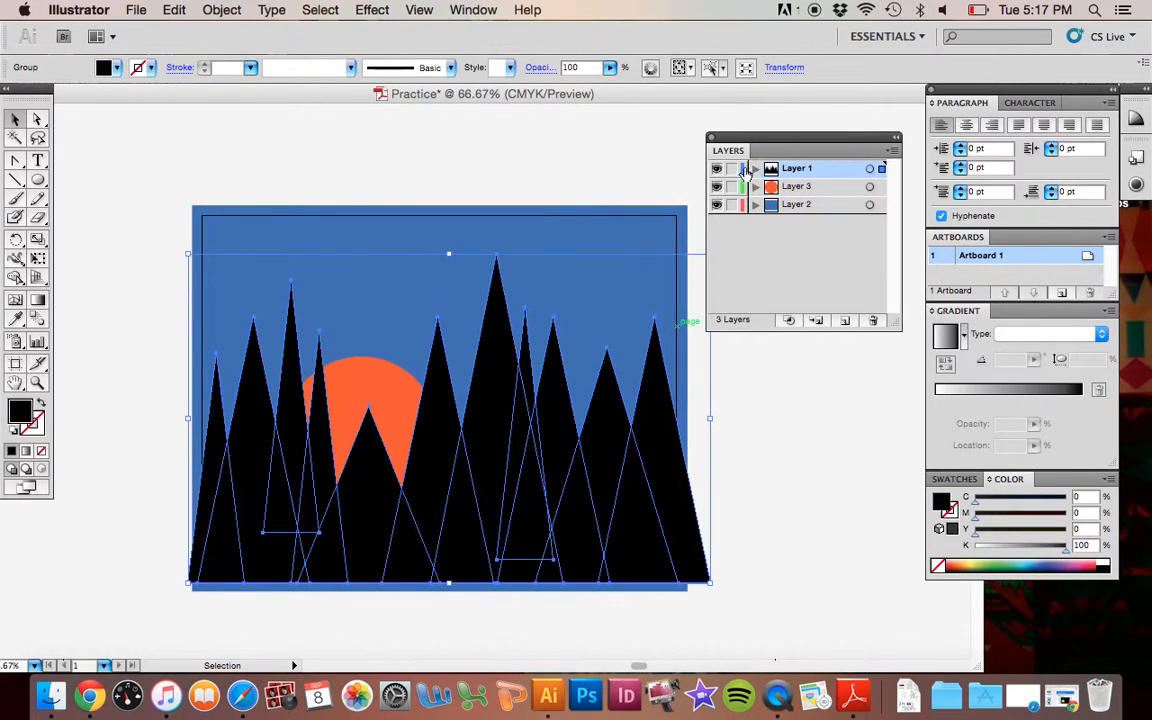
click(378, 386)
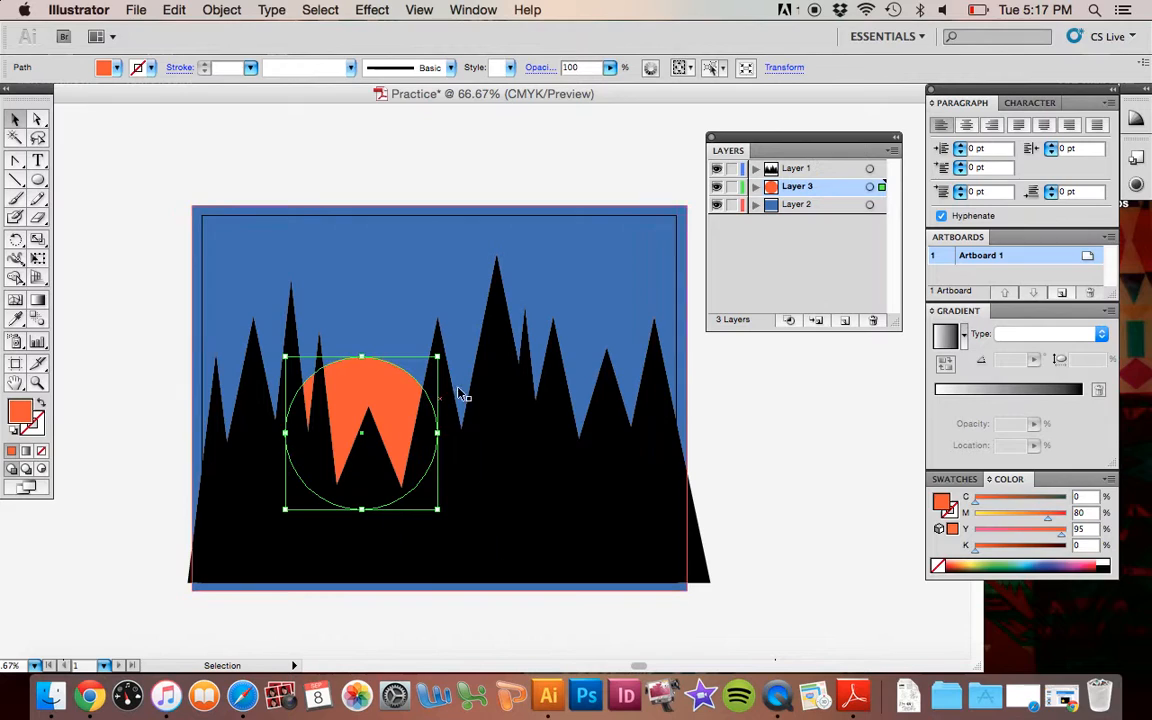
click(486, 414)
click(355, 238)
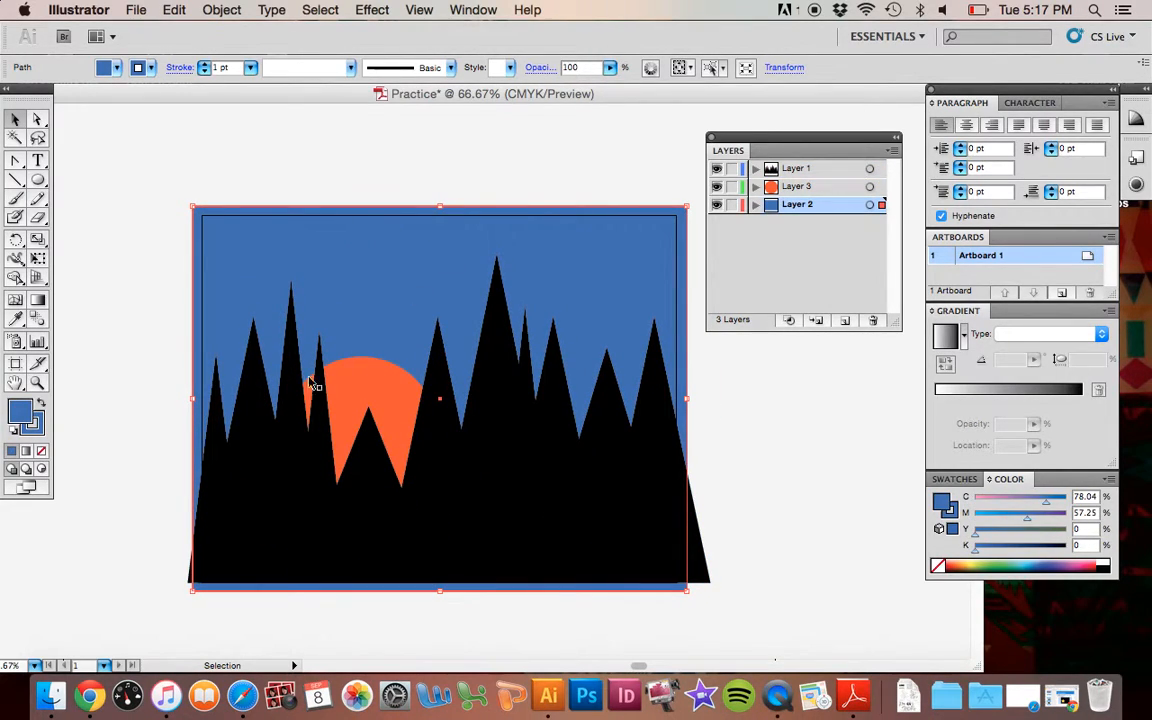
click(362, 392)
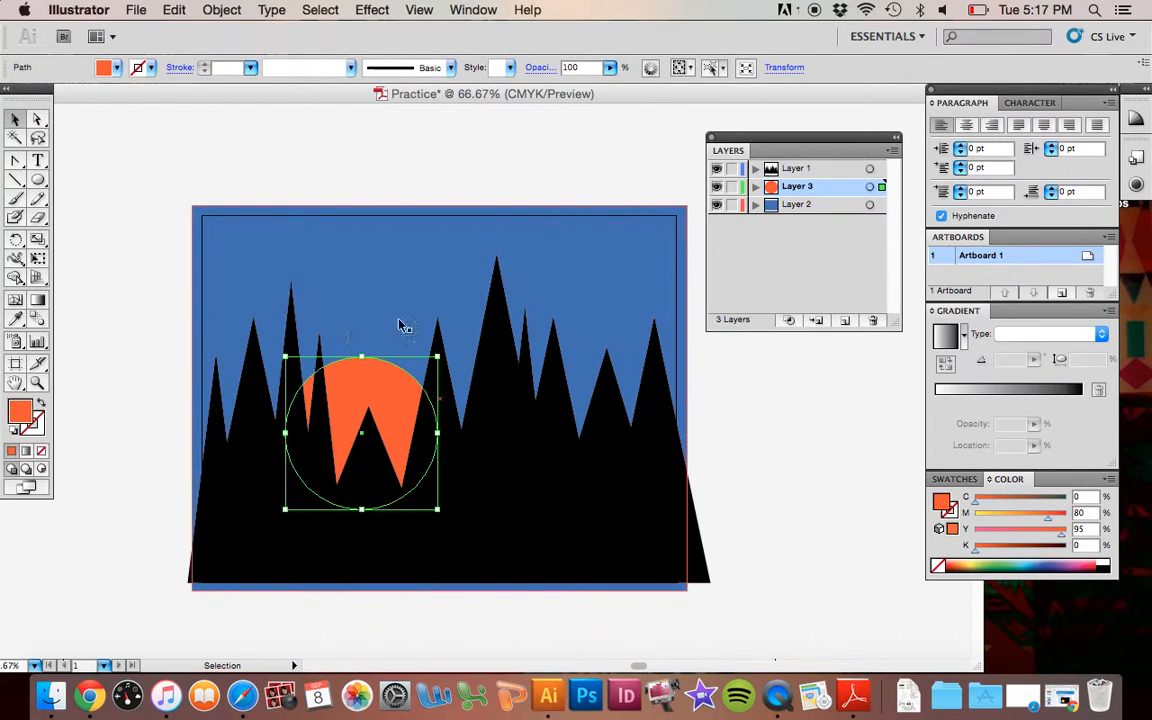